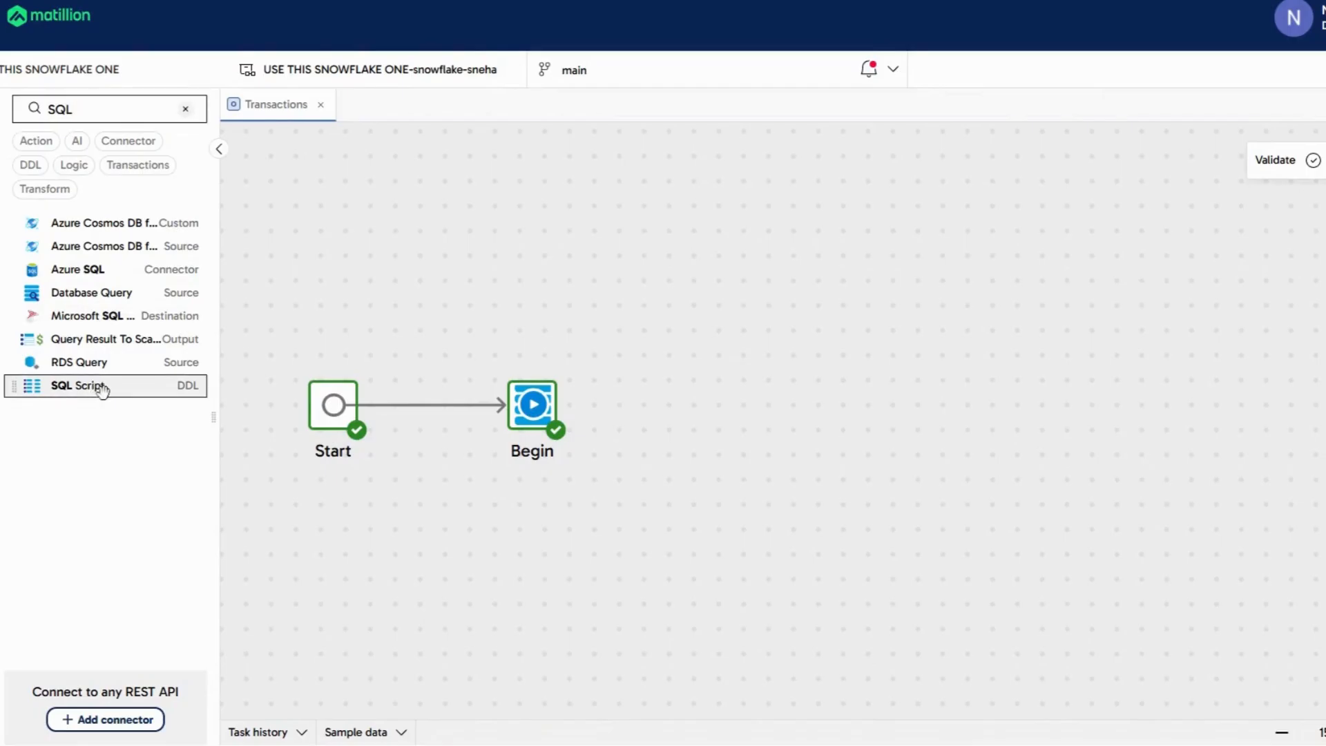
Chain SQL Script after Begin and Run Transformation after SQL Script, then drag a new link from Run Transformation.
{"action": "left_click_drag", "start_coordinate": [102, 386], "coordinate": [683, 408]}
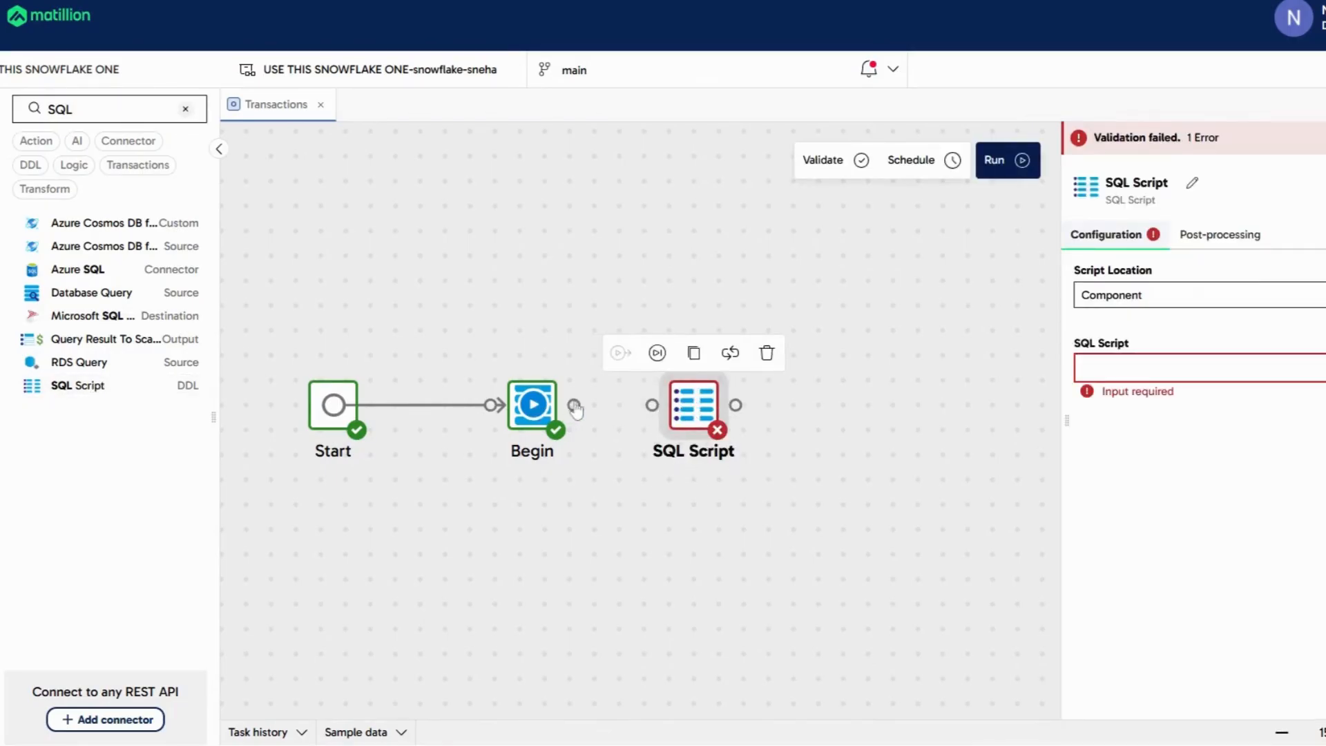
{"action": "left_click_drag", "start_coordinate": [573, 404], "coordinate": [653, 406]}
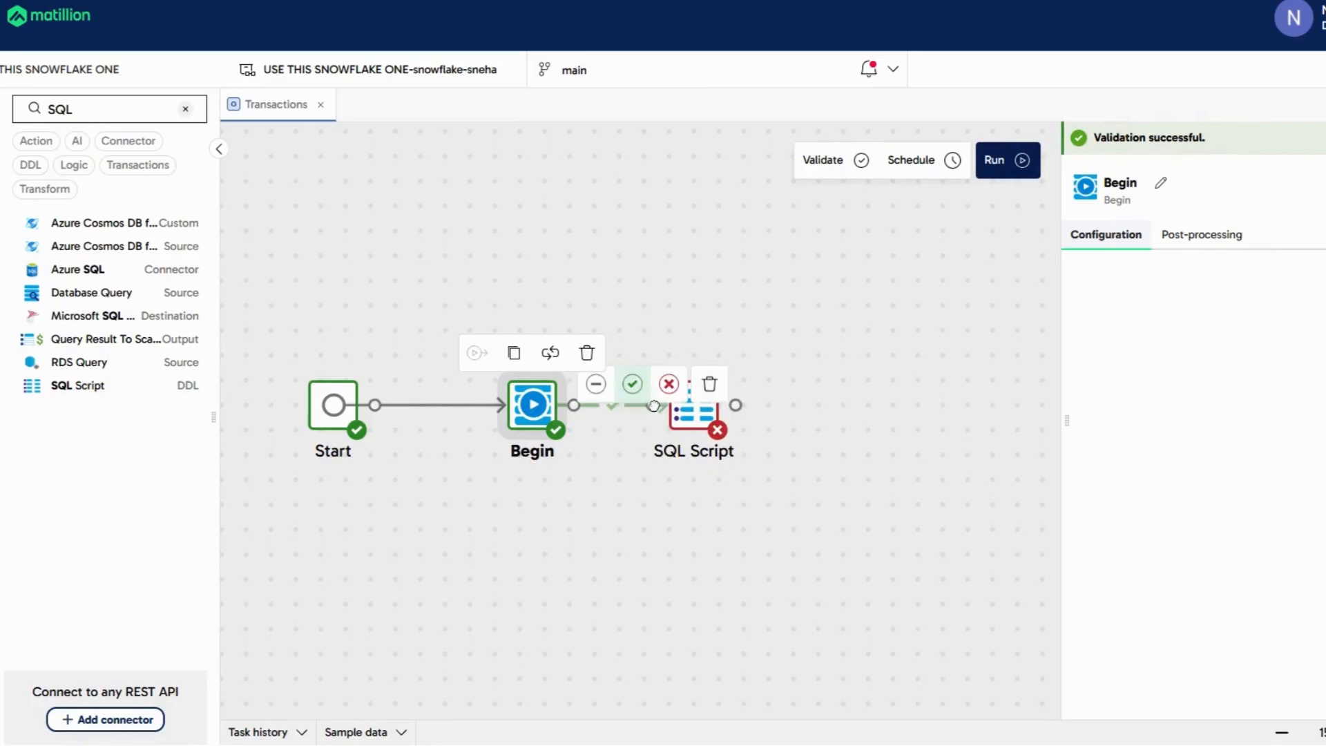
{"action": "left_click", "coordinate": [736, 405]}
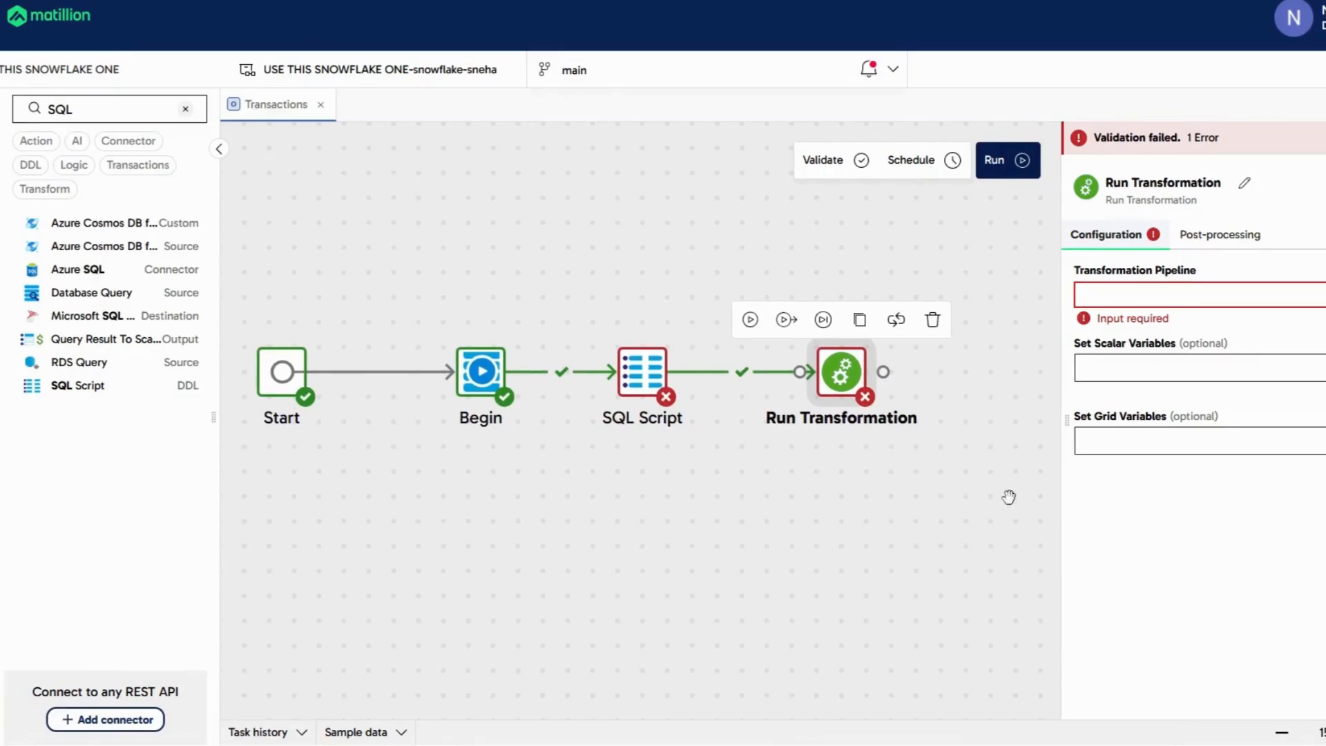
{"action": "left_click_drag", "start_coordinate": [884, 371], "coordinate": [881, 372]}
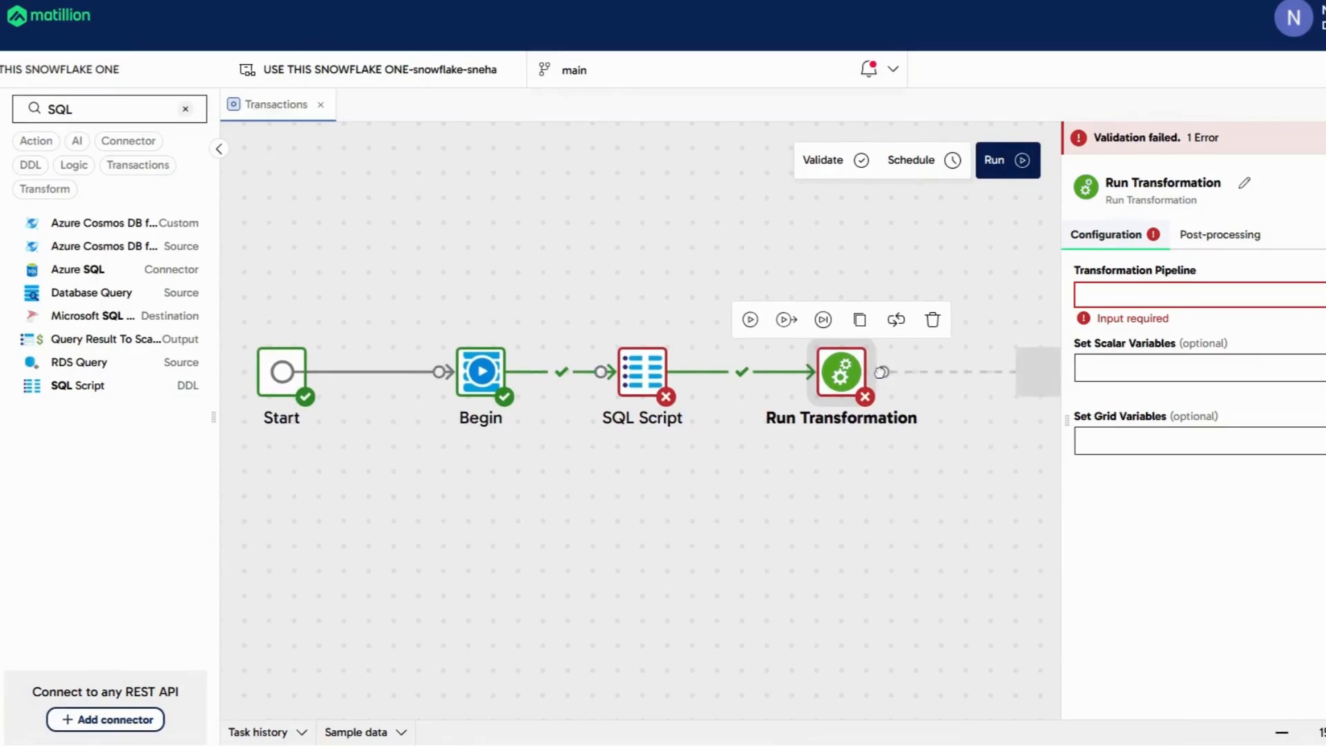
{"action": "left_click_drag", "start_coordinate": [881, 372], "coordinate": [877, 373]}
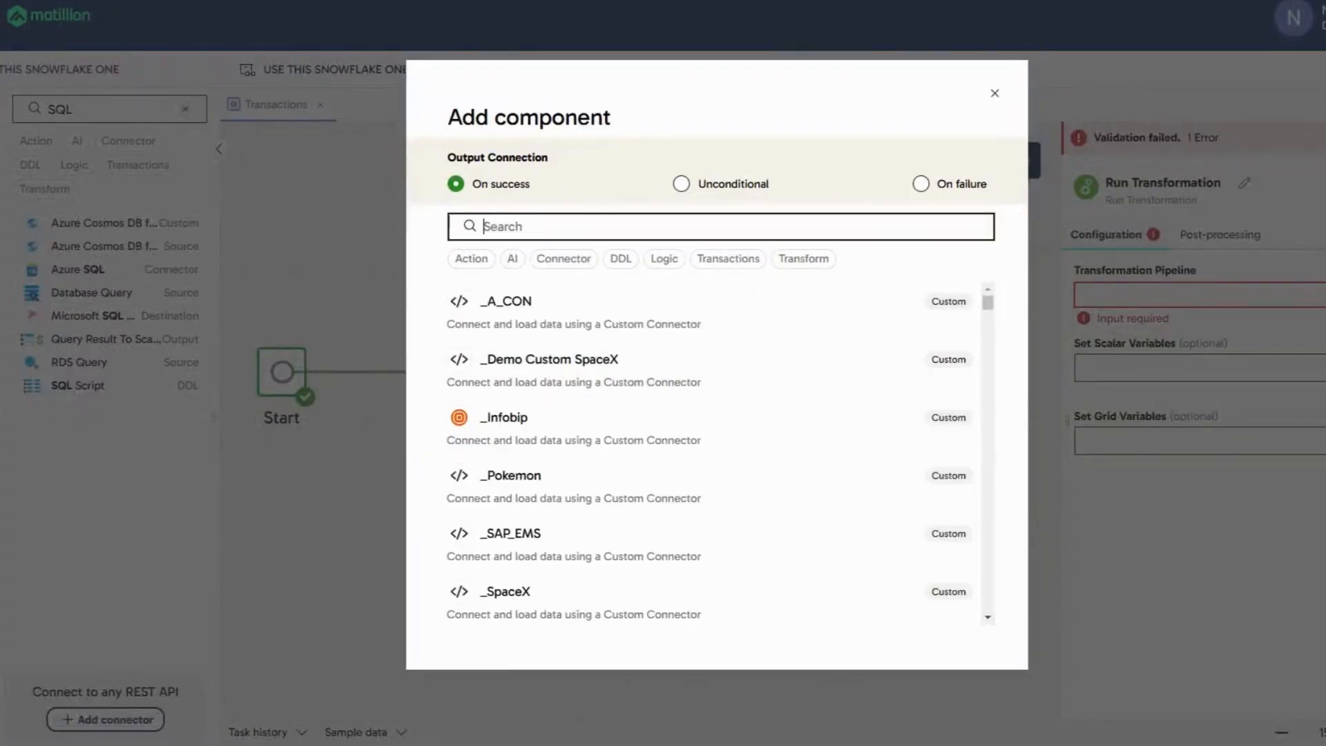
Add a Commit component after Run Transformation through a 'Com' search, then start another link.
{"action": "type", "text": "Com"}
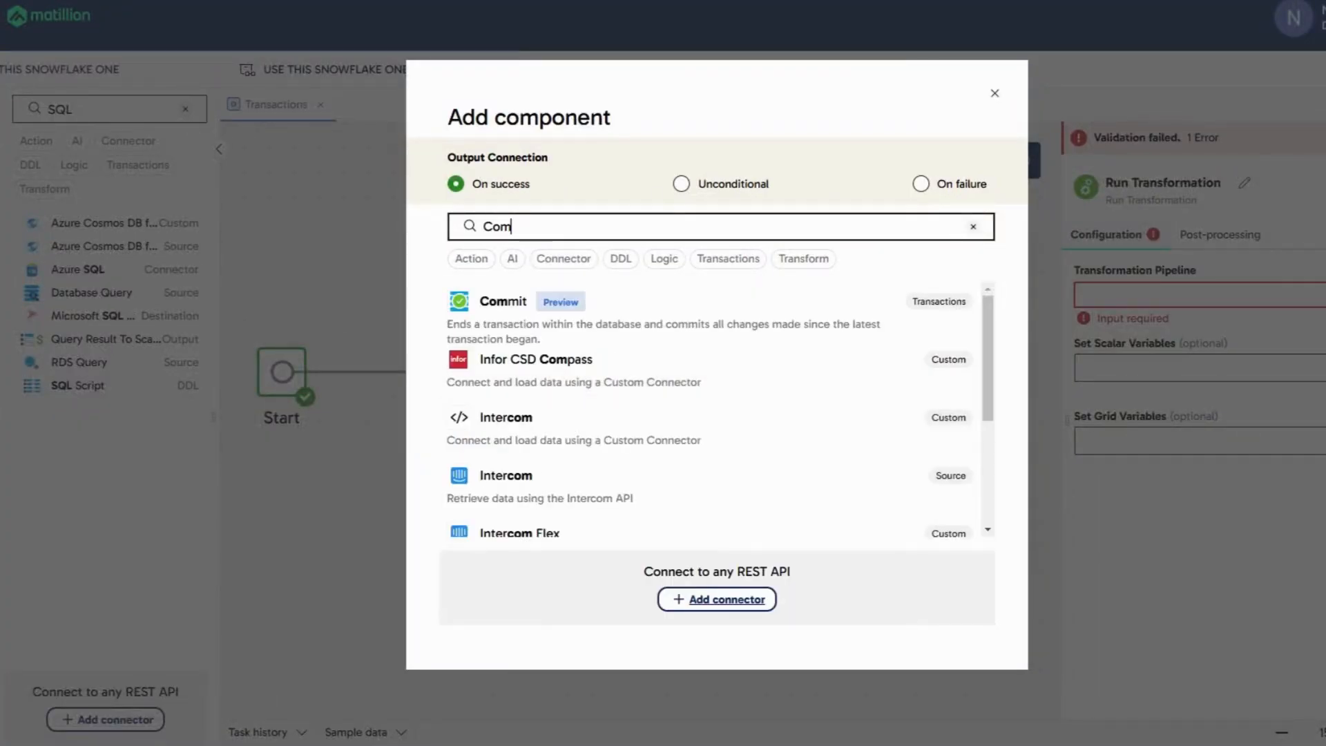
{"action": "left_click", "coordinate": [503, 300]}
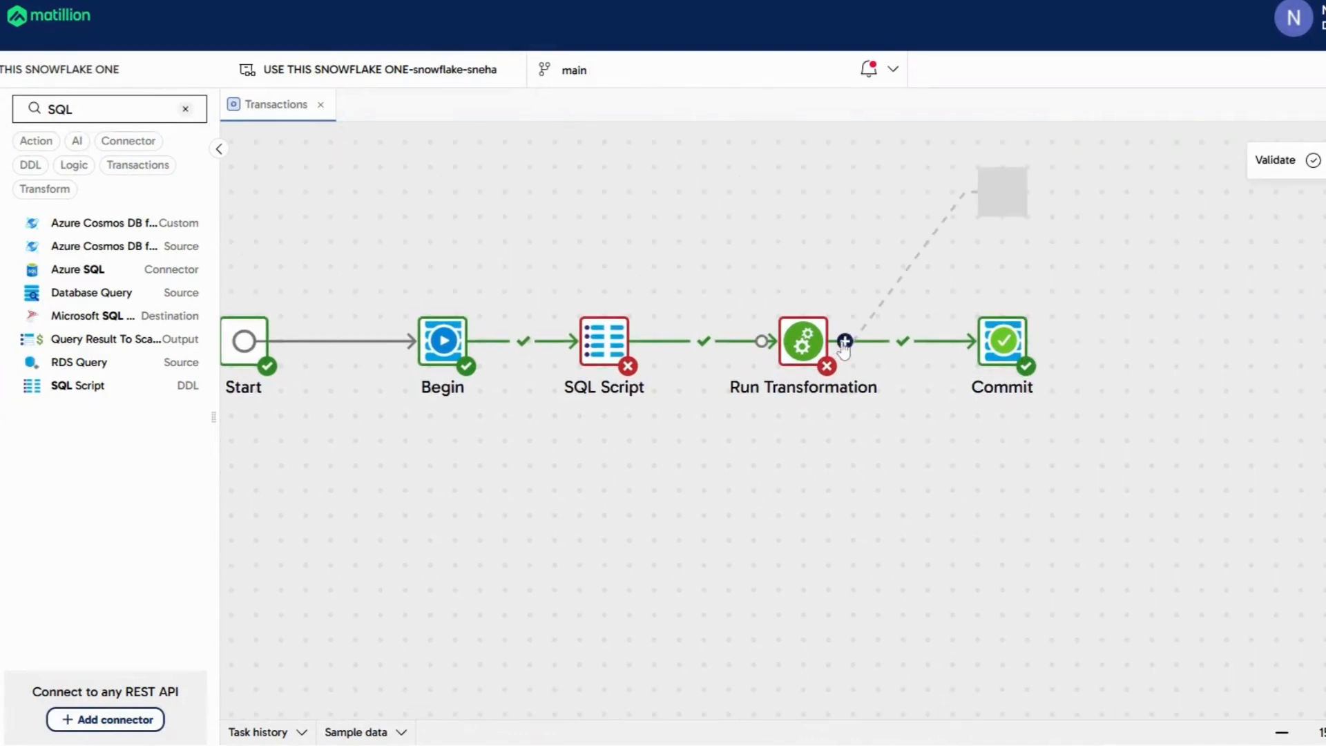
{"action": "left_click", "coordinate": [891, 290]}
Set the new link from Run Transformation to fire on failure.
{"action": "left_click", "coordinate": [958, 246]}
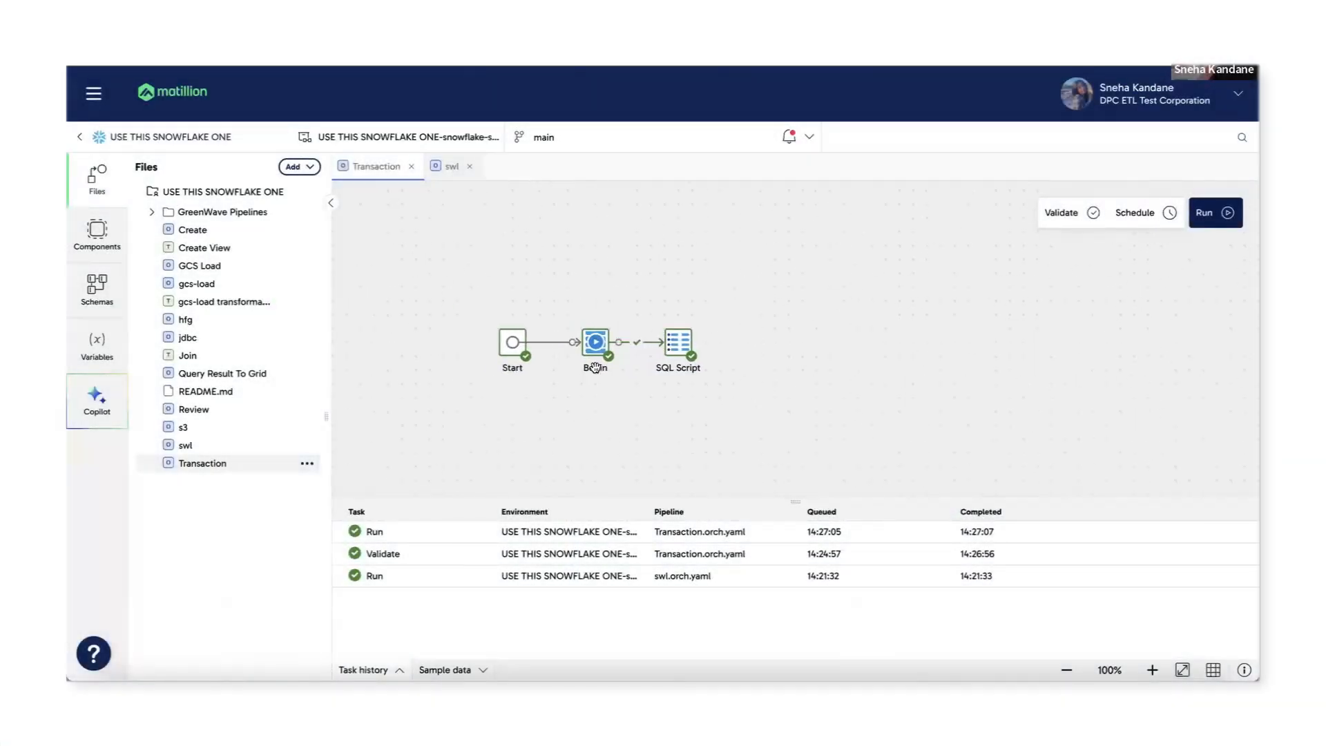
Check Begin and pan the diagram, then open SQL Script's settings showing its INSERT INTO statement.
{"action": "left_click", "coordinate": [598, 341]}
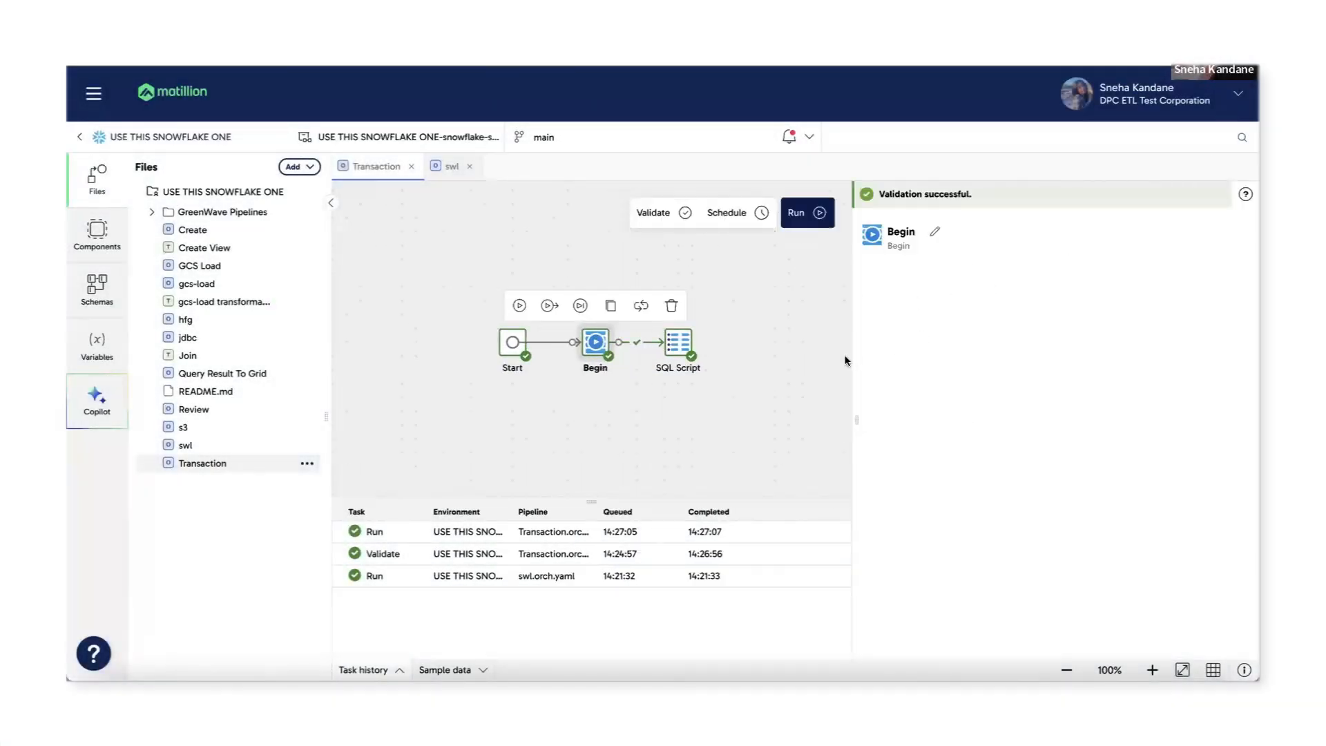
{"action": "left_click", "coordinate": [815, 360]}
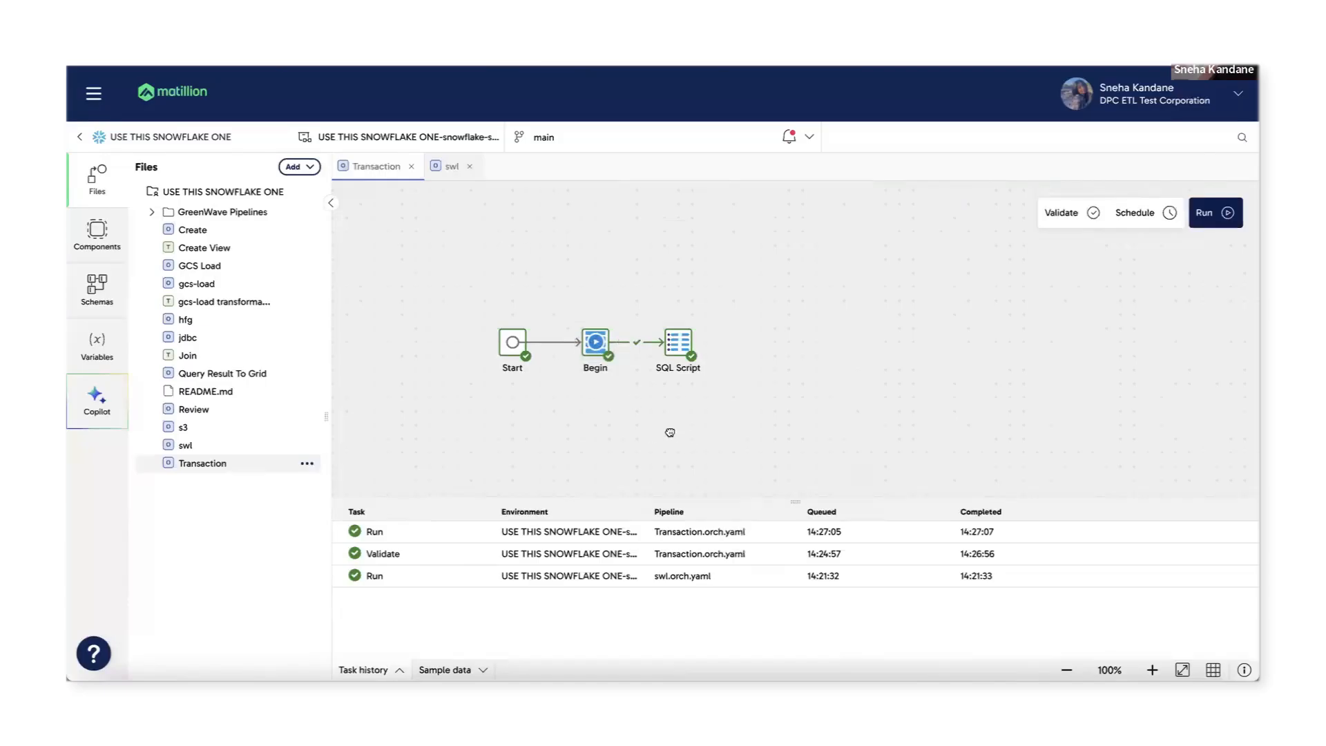
{"action": "left_click_drag", "start_coordinate": [669, 432], "coordinate": [636, 442]}
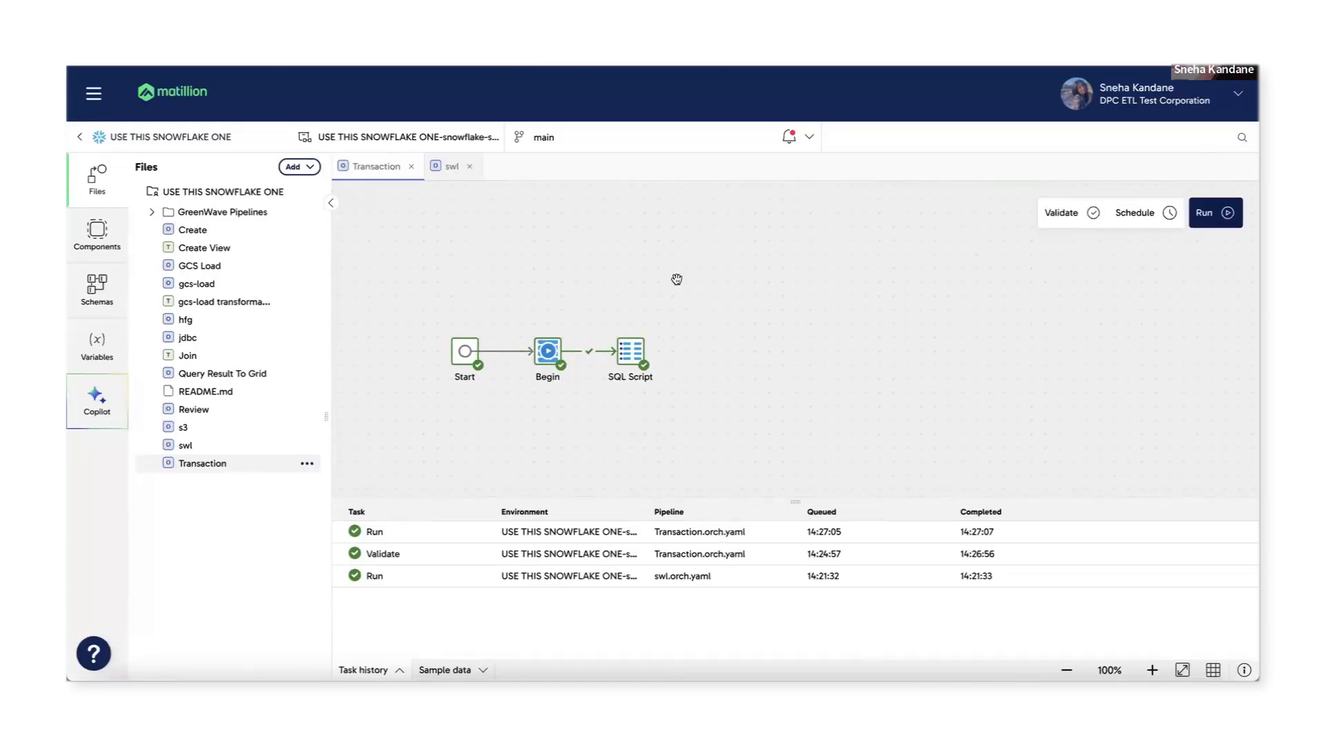
{"action": "left_click", "coordinate": [626, 343]}
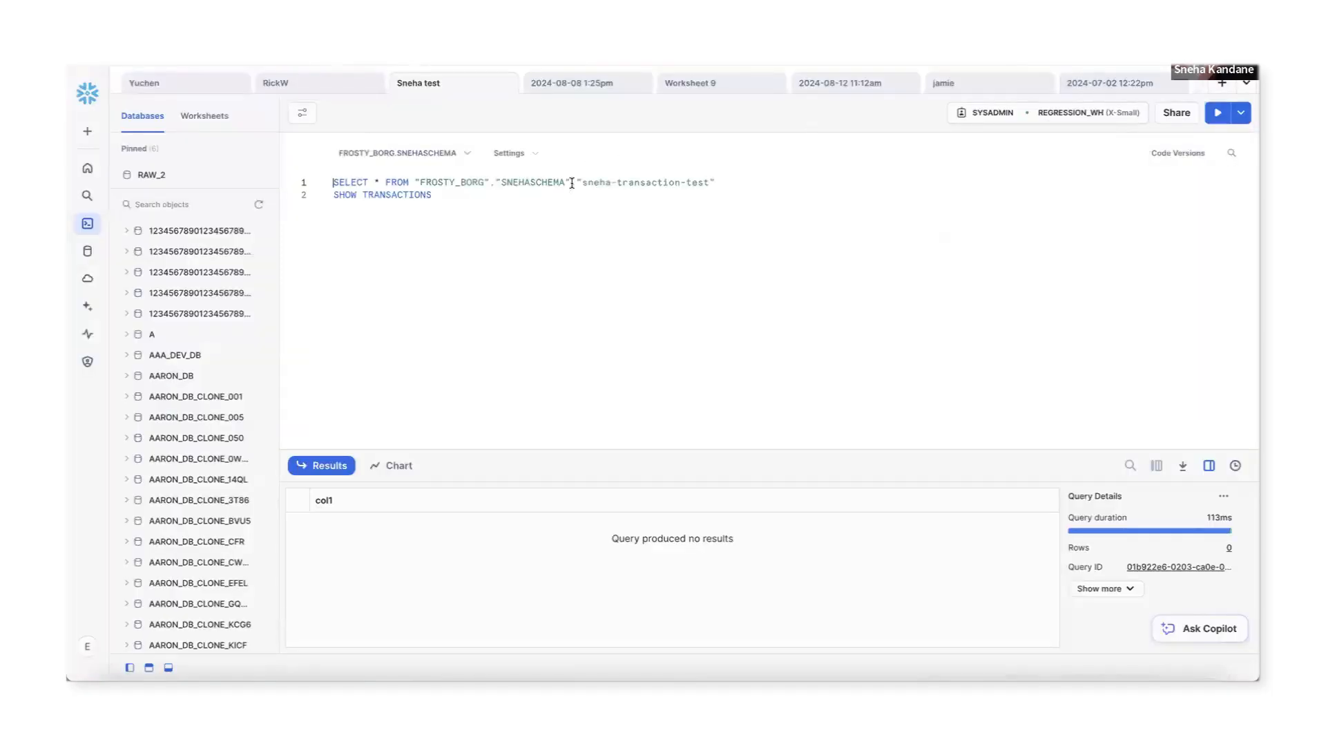
Re-run the SELECT on the transaction-test table, which returns no rows, then launch the Transactions pipeline.
{"action": "key", "text": "ctrl+Return"}
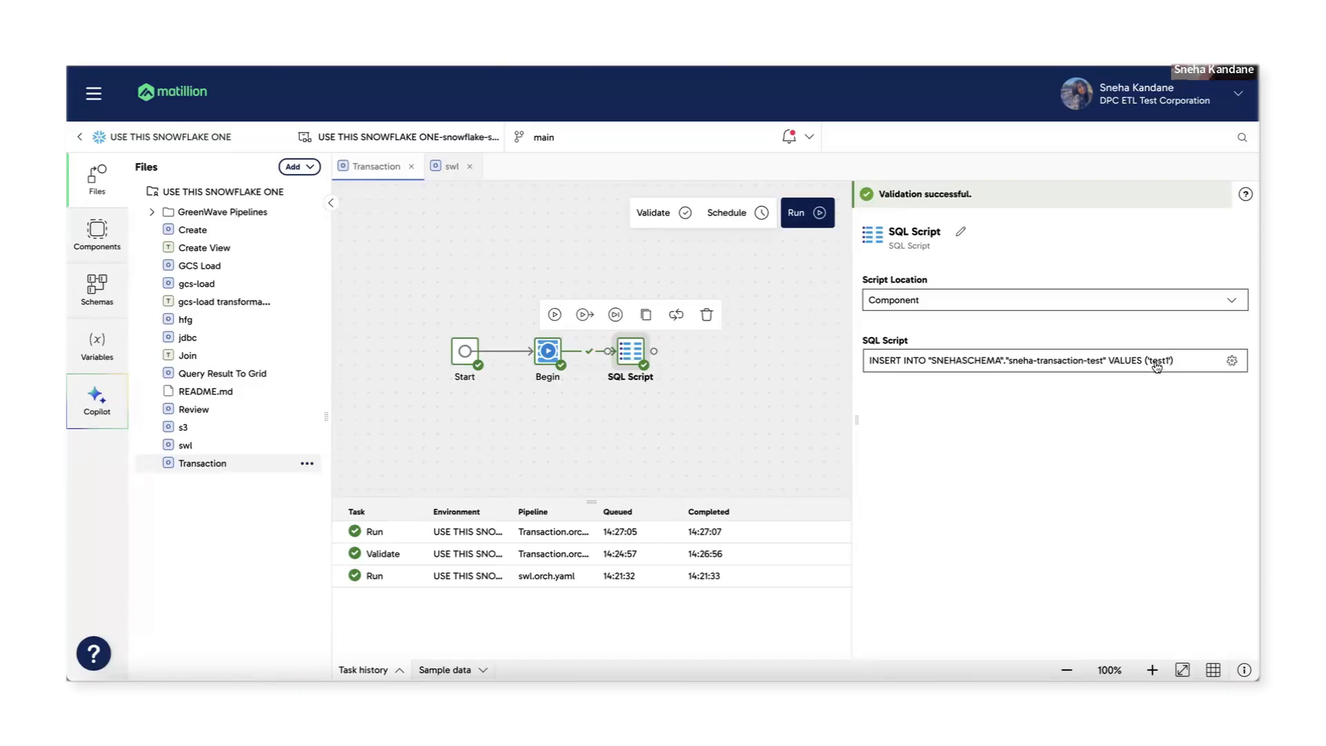
{"action": "left_click", "coordinate": [820, 219]}
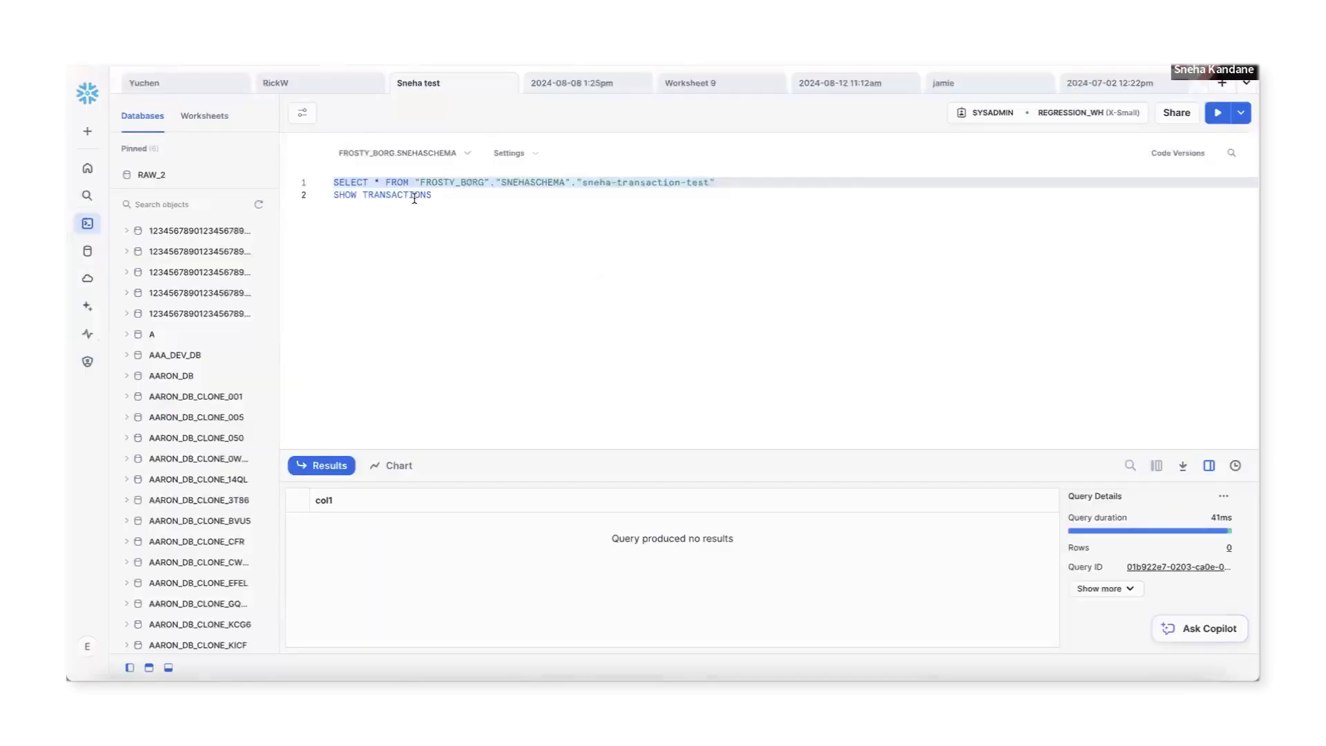
Run SHOW TRANSACTIONS and inspect the open transaction's name, start time and id.
{"action": "triple_click", "coordinate": [414, 196]}
{"action": "left_click", "coordinate": [1219, 119]}
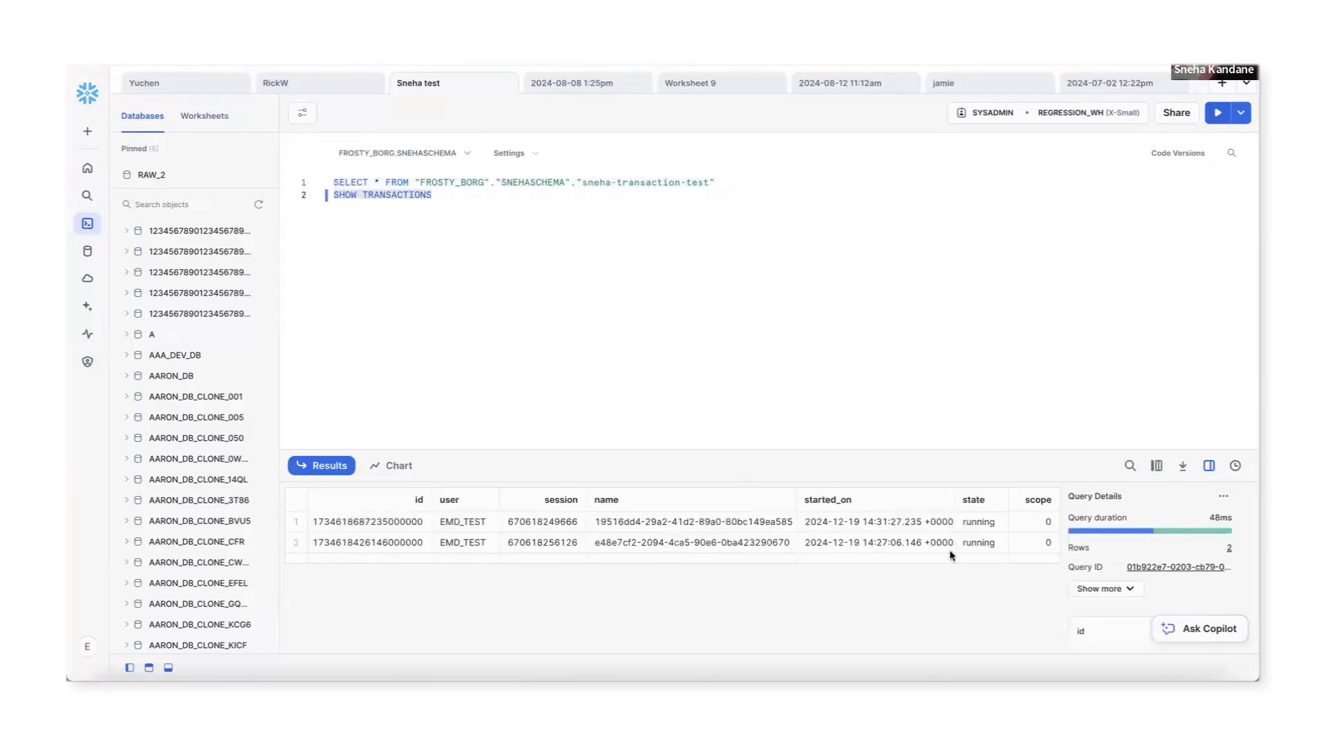
{"action": "left_click", "coordinate": [775, 525]}
{"action": "left_click", "coordinate": [831, 518]}
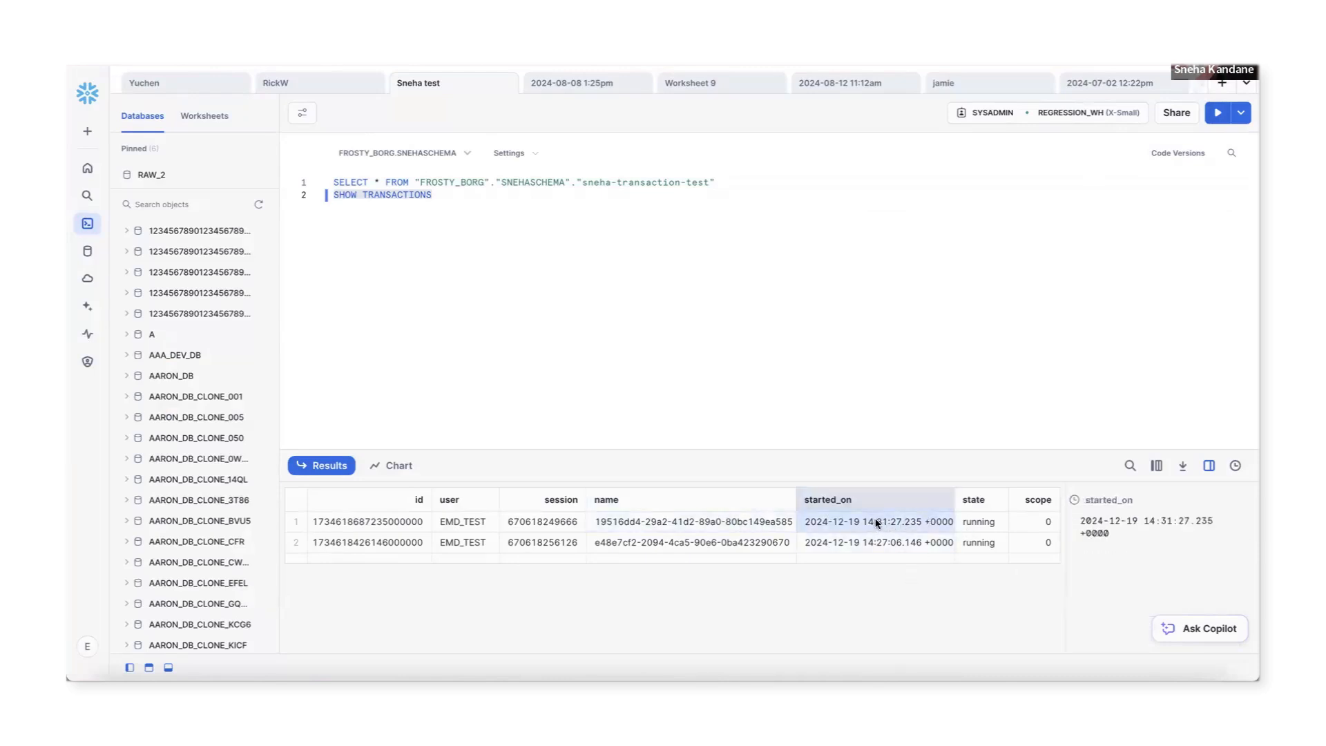
{"action": "left_click", "coordinate": [384, 529]}
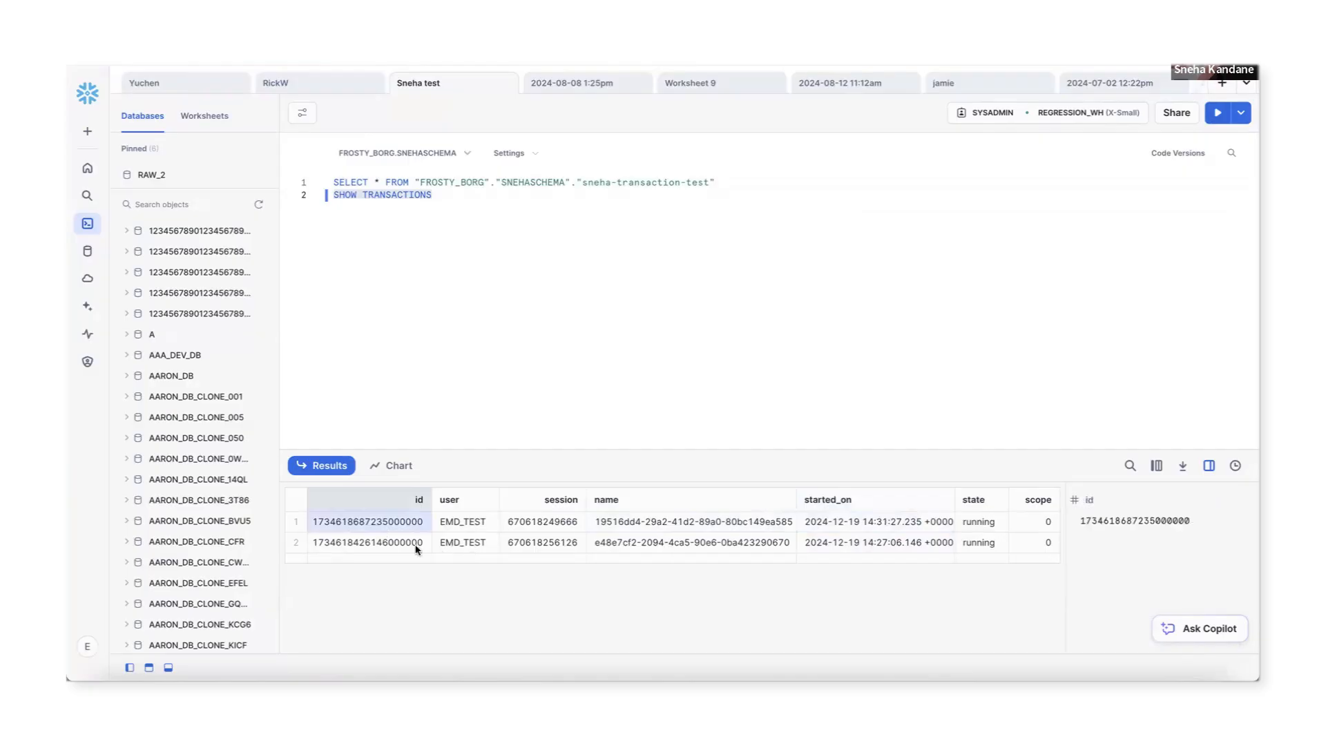
Rerun the still-empty table SELECT and SHOW TRANSACTIONS, showing one transaction started 14:31:27.
{"action": "triple_click", "coordinate": [410, 182]}
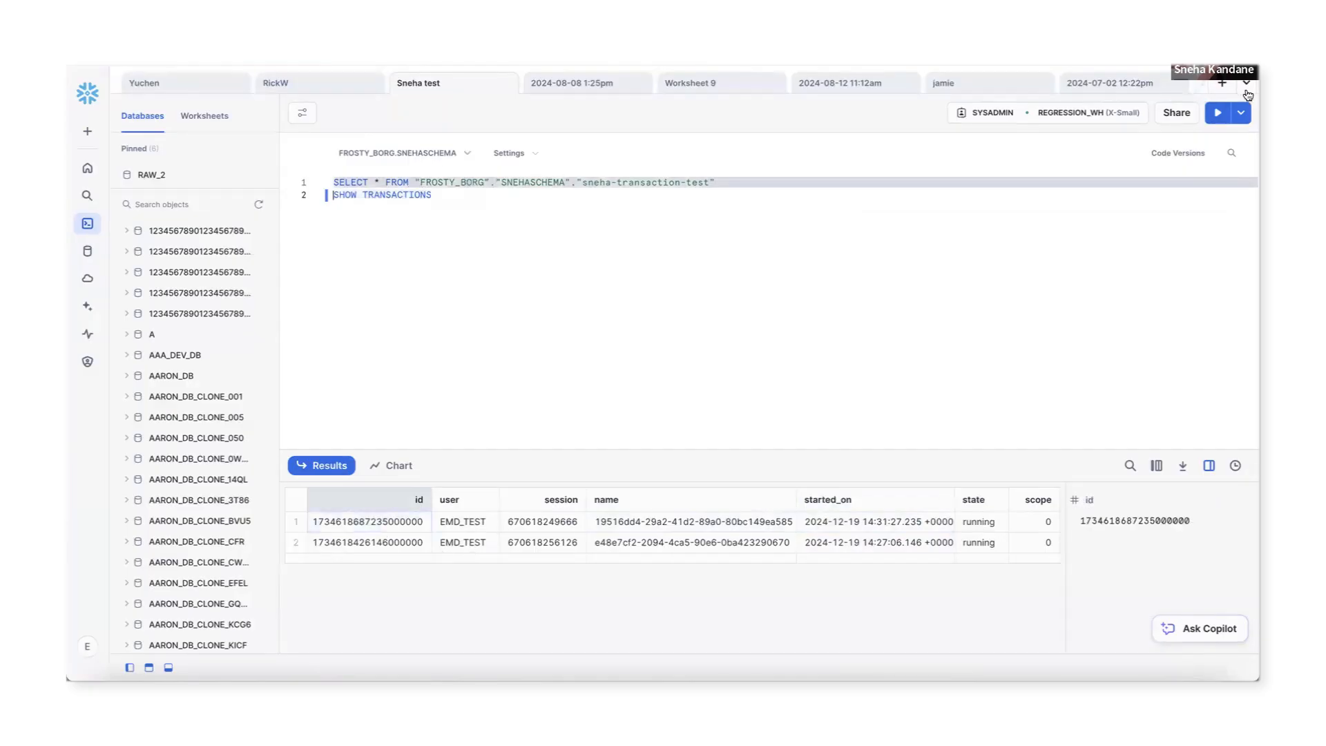
{"action": "left_click", "coordinate": [1218, 112]}
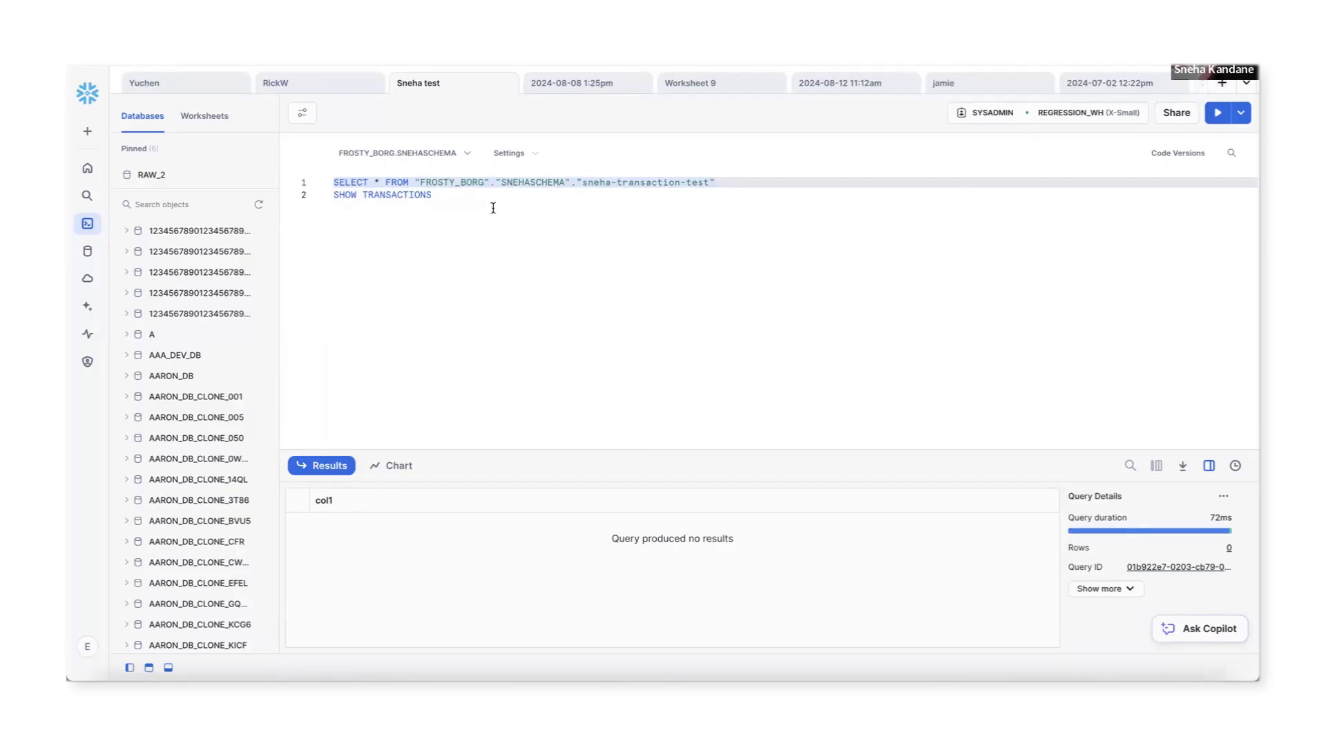
{"action": "left_click", "coordinate": [388, 199]}
{"action": "left_click", "coordinate": [1217, 112]}
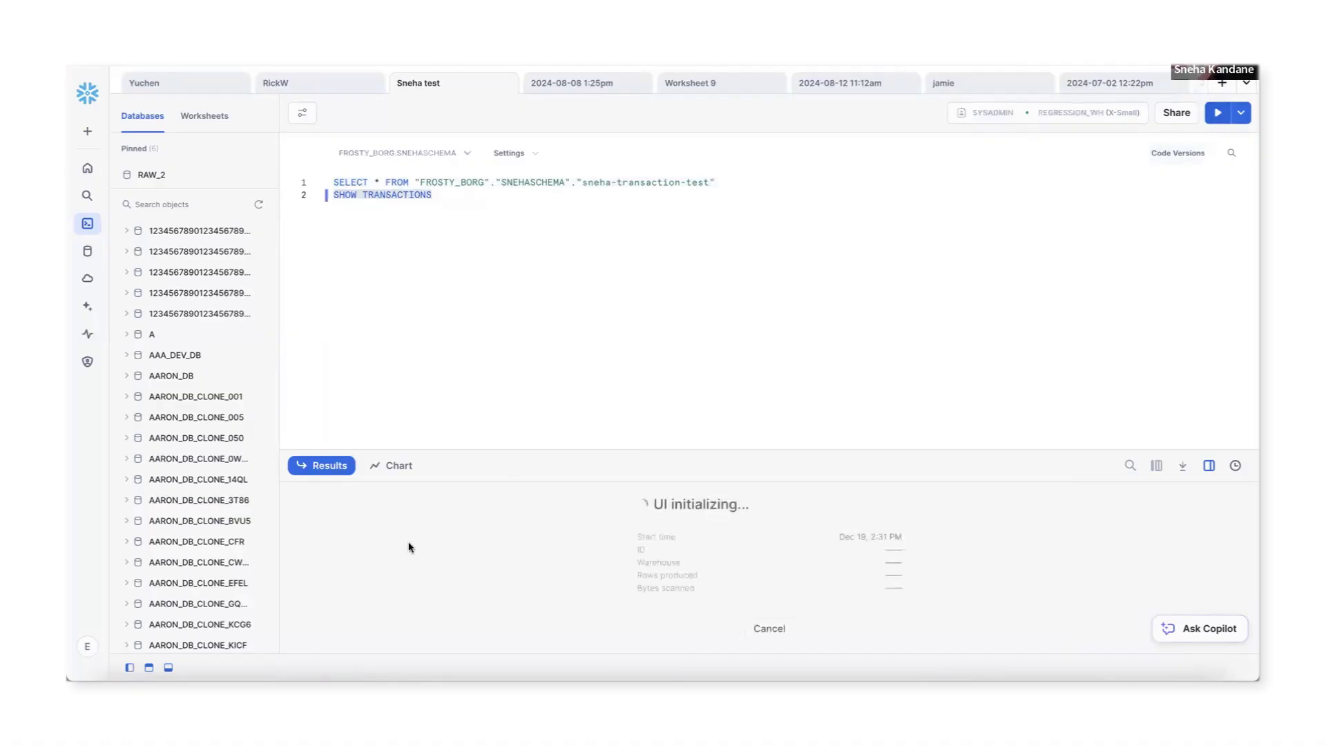
{"action": "left_click", "coordinate": [936, 525]}
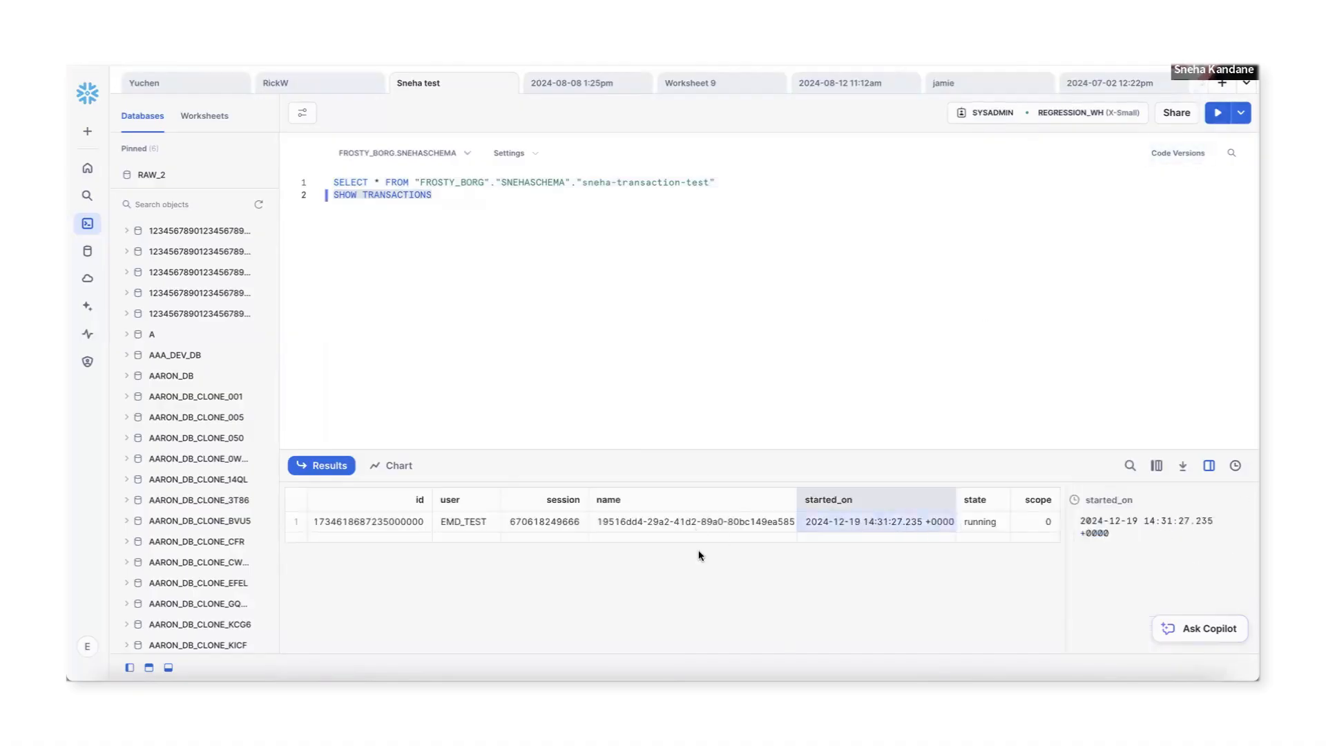
{"action": "left_click", "coordinate": [666, 296]}
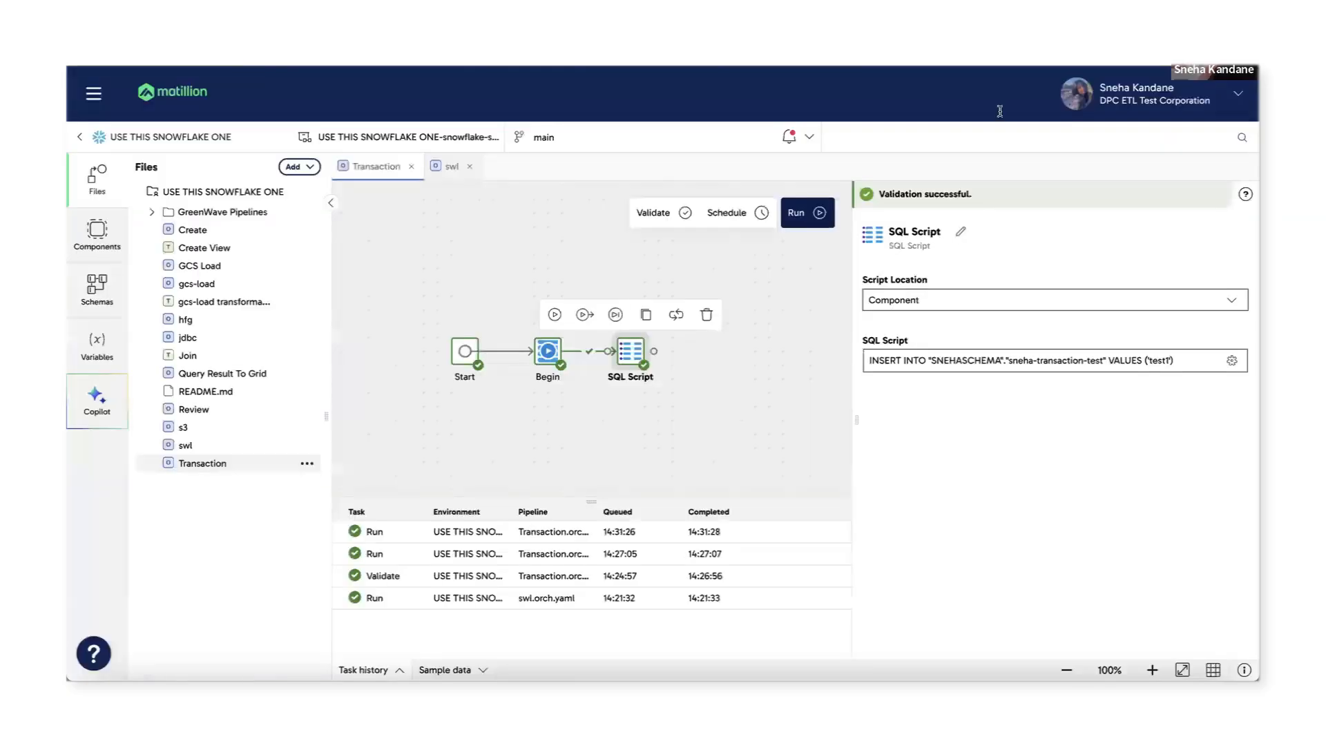
Add a Commit component after SQL Script through a 'commi' search.
{"action": "left_click", "coordinate": [742, 405]}
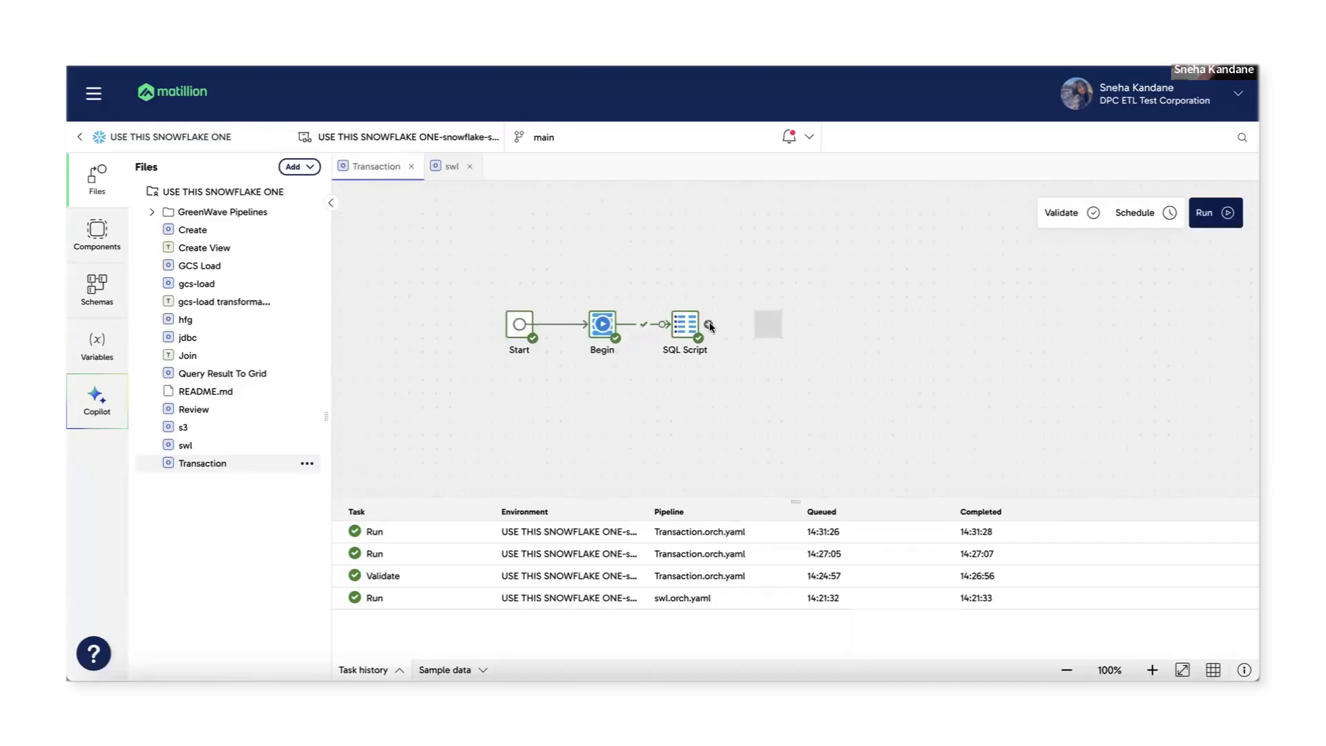
{"action": "left_click", "coordinate": [710, 325]}
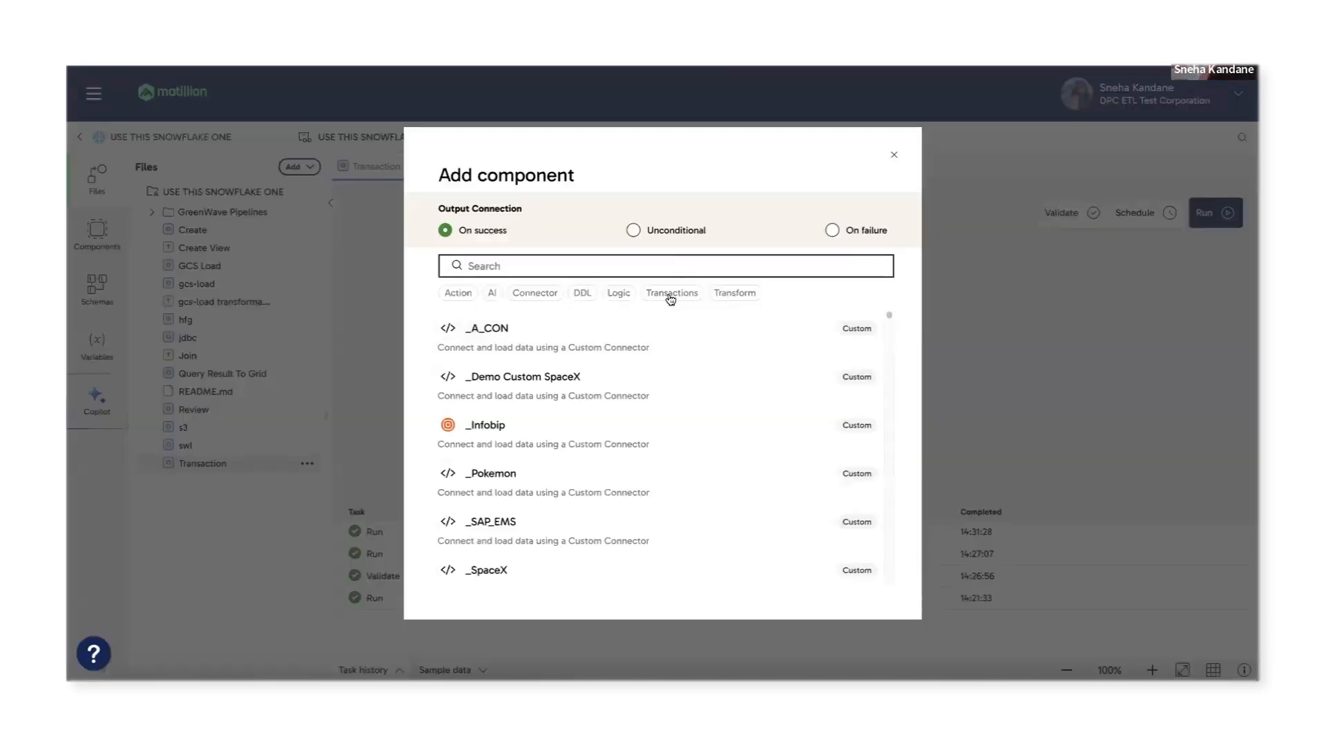
{"action": "type", "text": "commi"}
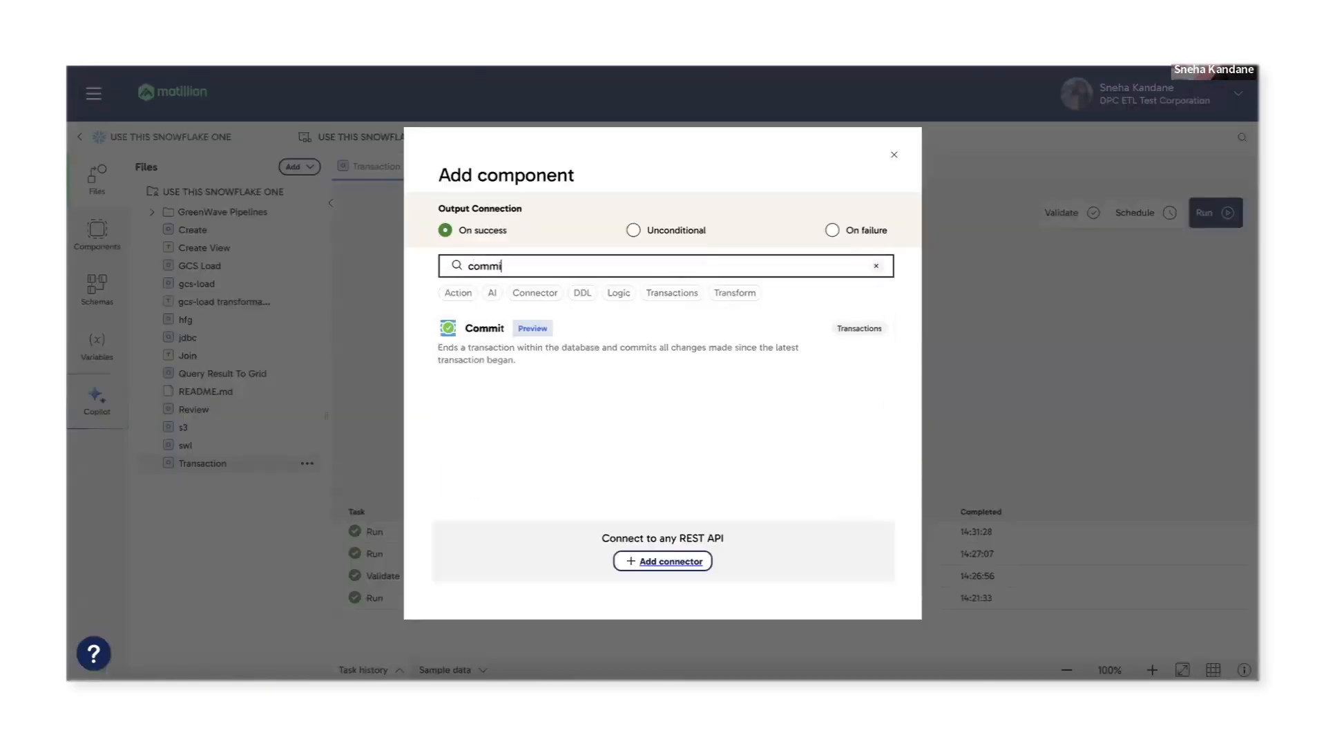
{"action": "left_click", "coordinate": [667, 337]}
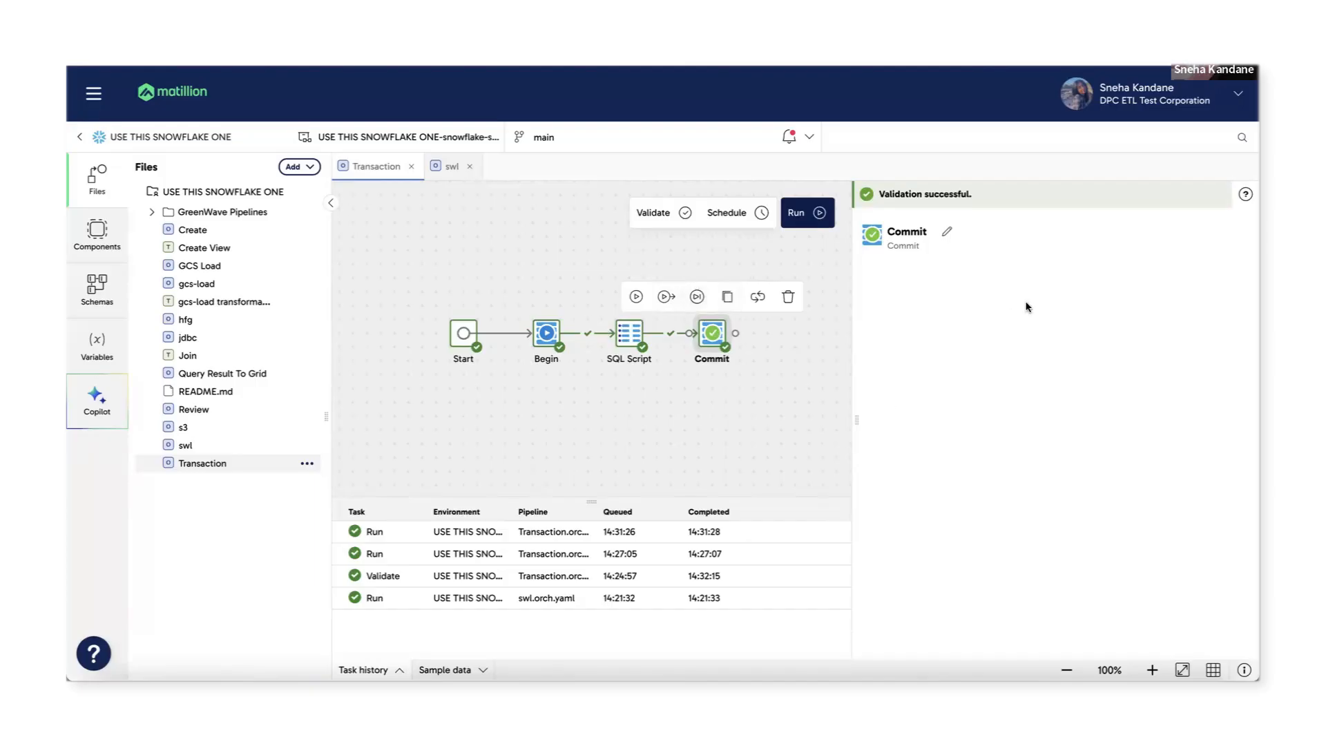
Review SQL Script's test1 INSERT, run the SELECT on the test table, then run the pipeline.
{"action": "left_click", "coordinate": [632, 338]}
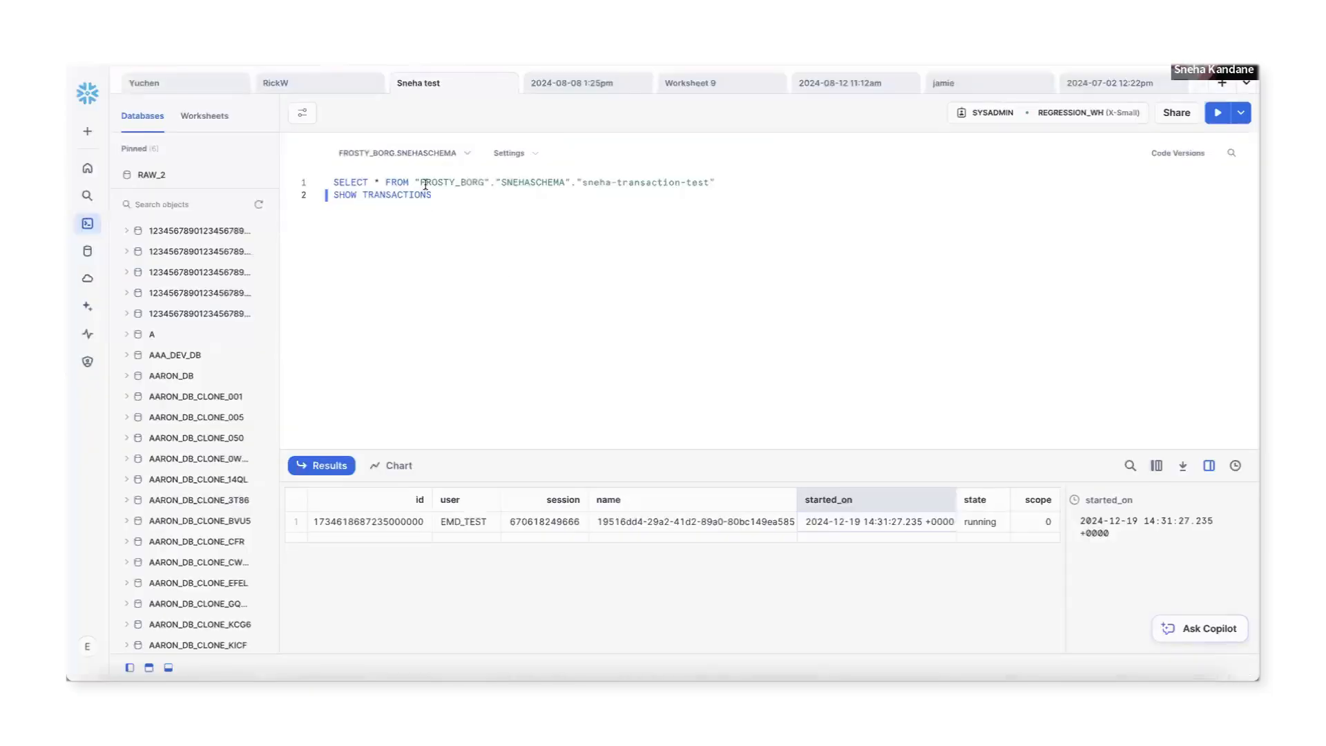
{"action": "left_click", "coordinate": [425, 184]}
{"action": "left_click", "coordinate": [1217, 112]}
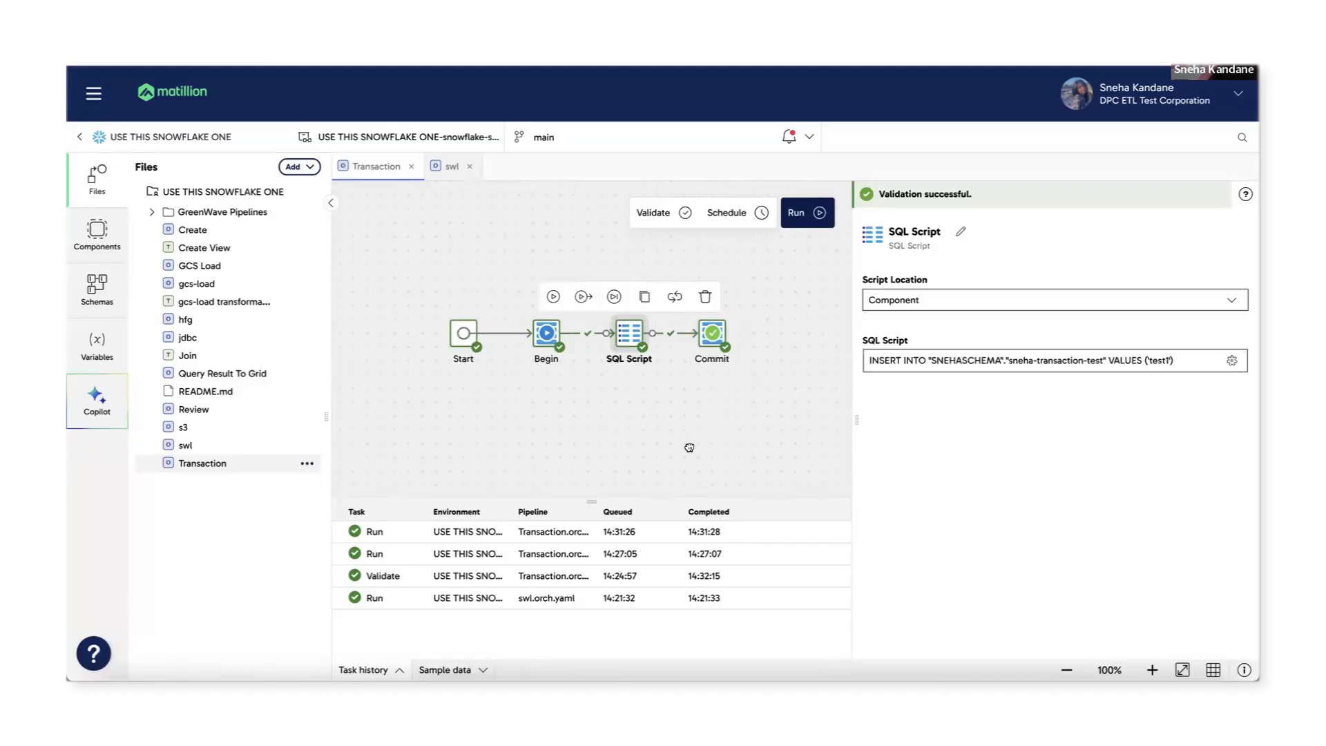
{"action": "left_click", "coordinate": [812, 226]}
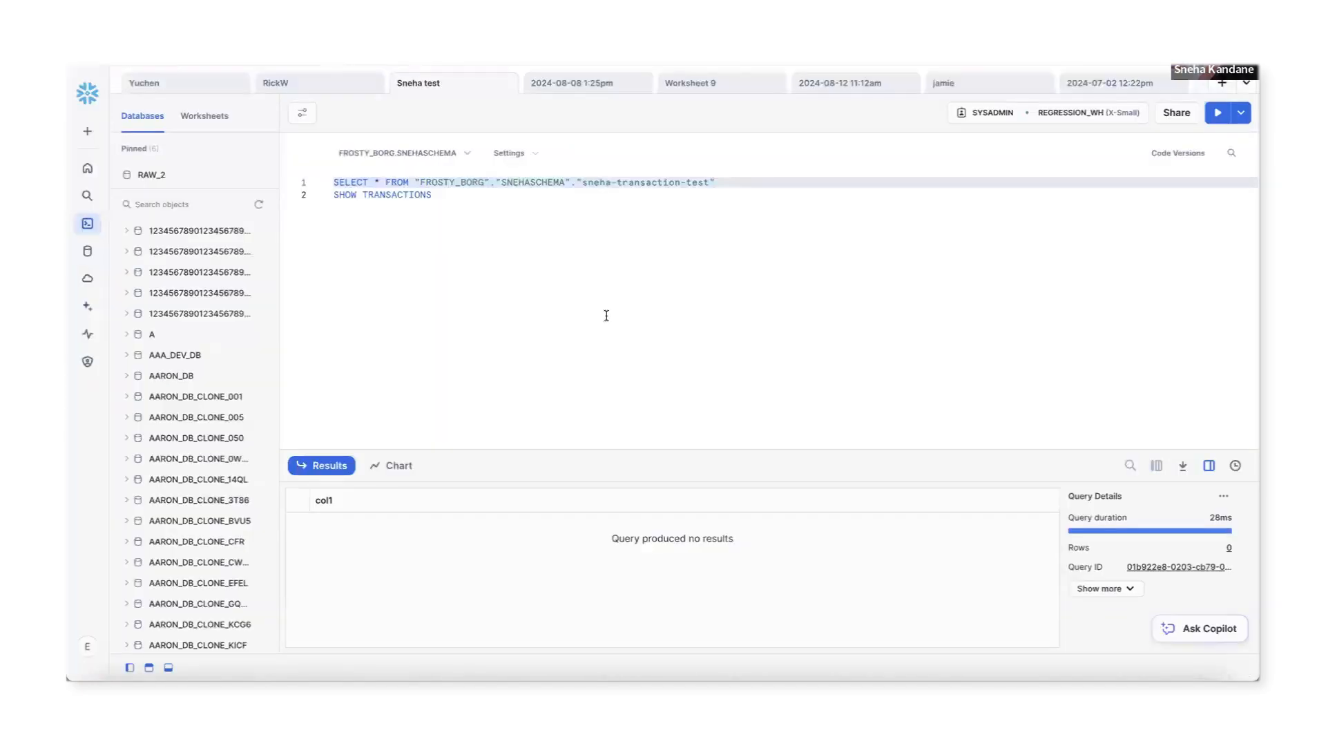
Run SHOW TRANSACTIONS, which lists one transaction still running.
{"action": "left_click", "coordinate": [431, 195]}
{"action": "key", "text": "shift+Home"}
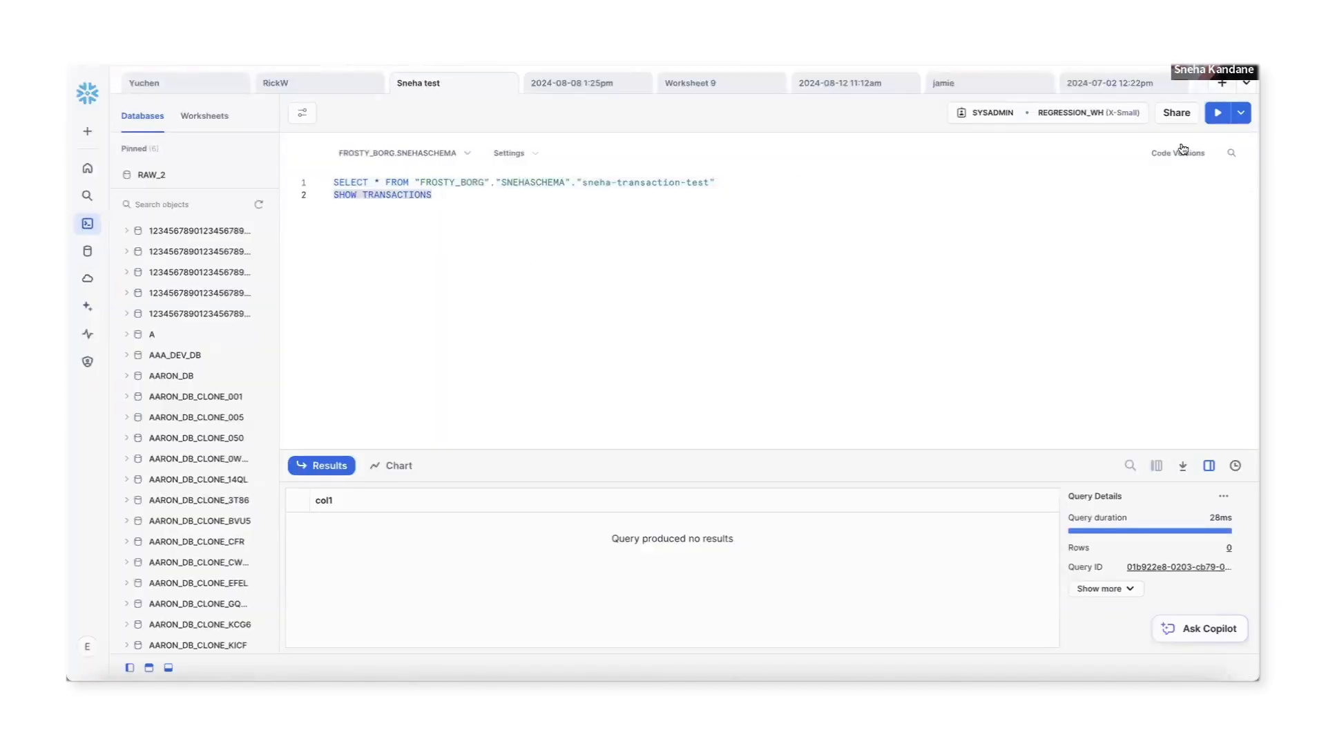
{"action": "left_click", "coordinate": [1218, 113]}
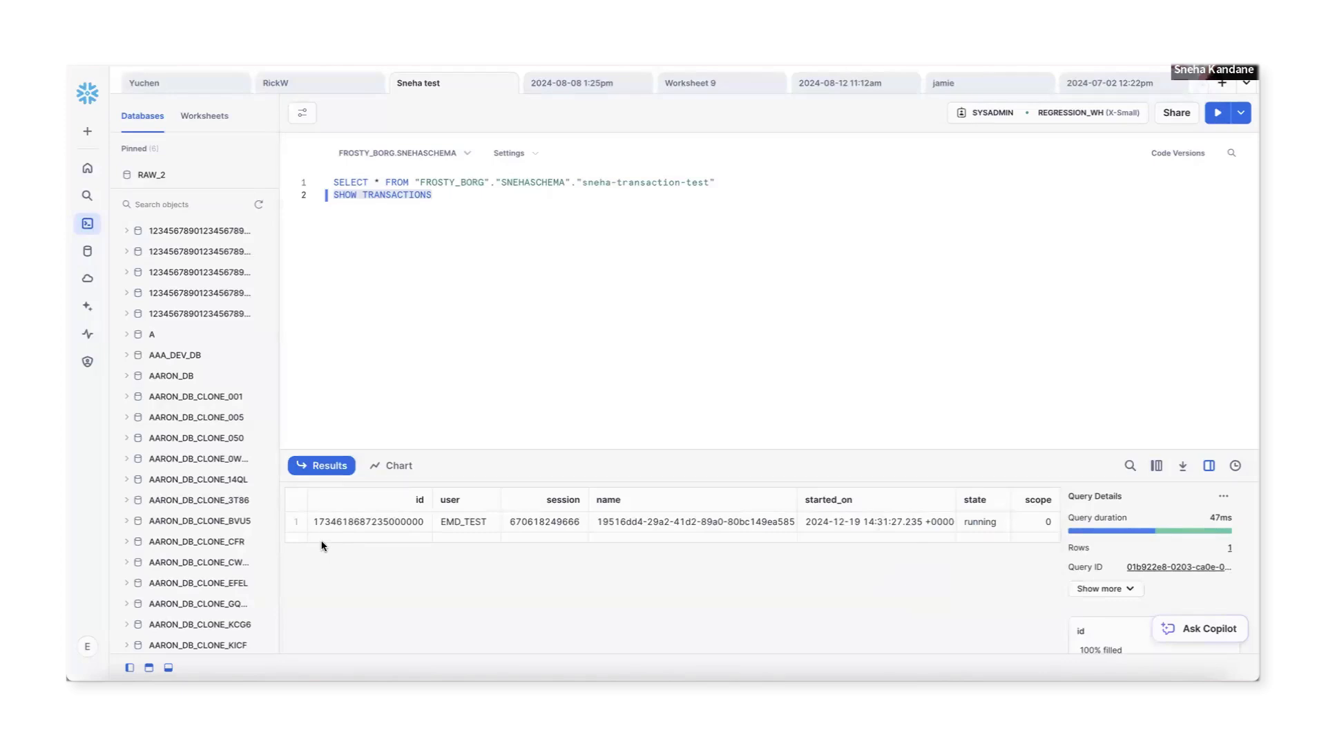
Query the transaction-test table, confirming the stored row col1 = test1.
{"action": "left_click", "coordinate": [665, 182]}
{"action": "left_click", "coordinate": [1217, 113]}
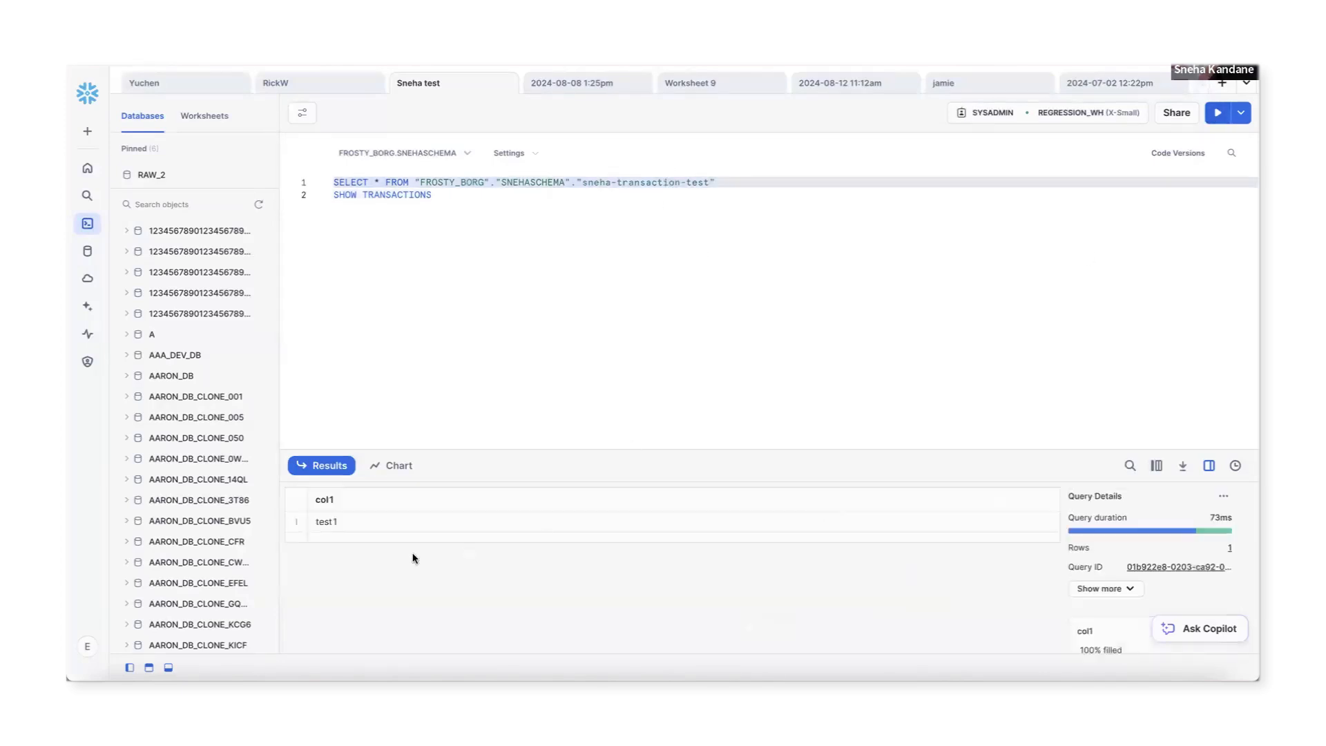
{"action": "left_click", "coordinate": [323, 524]}
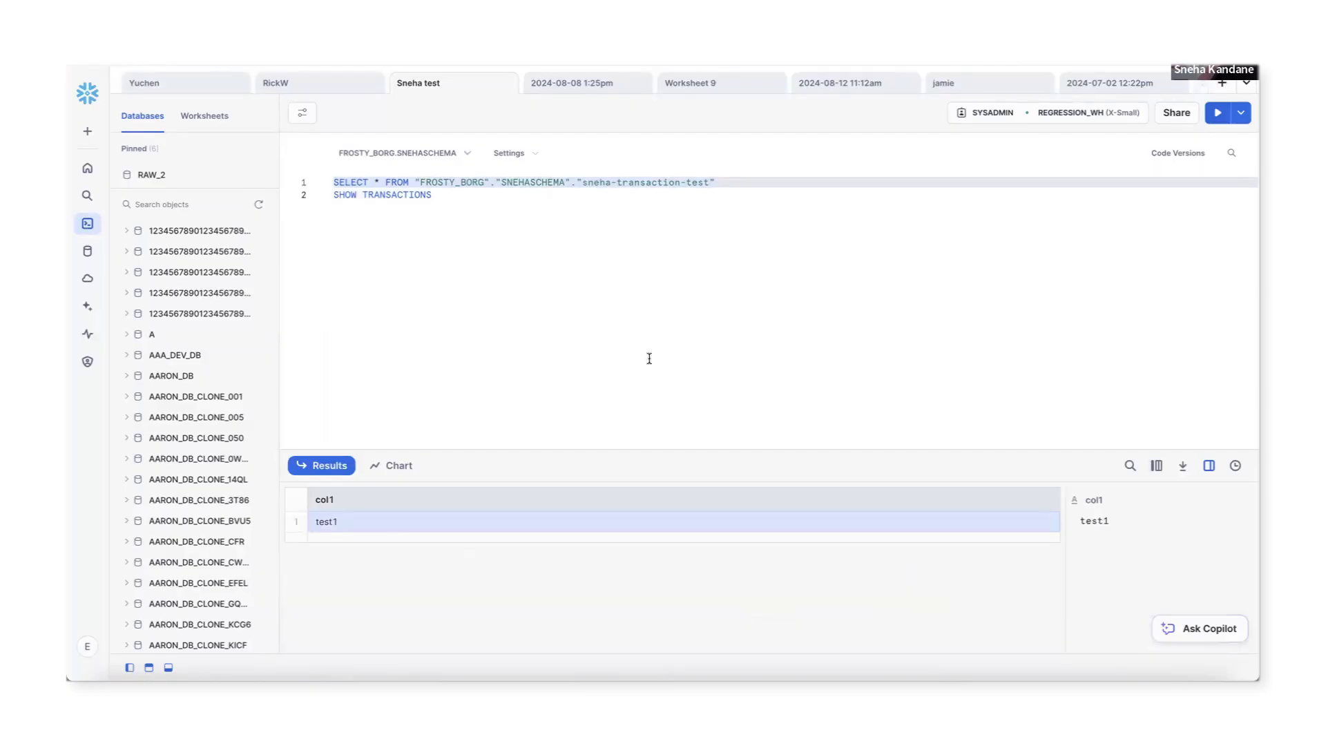
{"action": "left_click", "coordinate": [641, 296]}
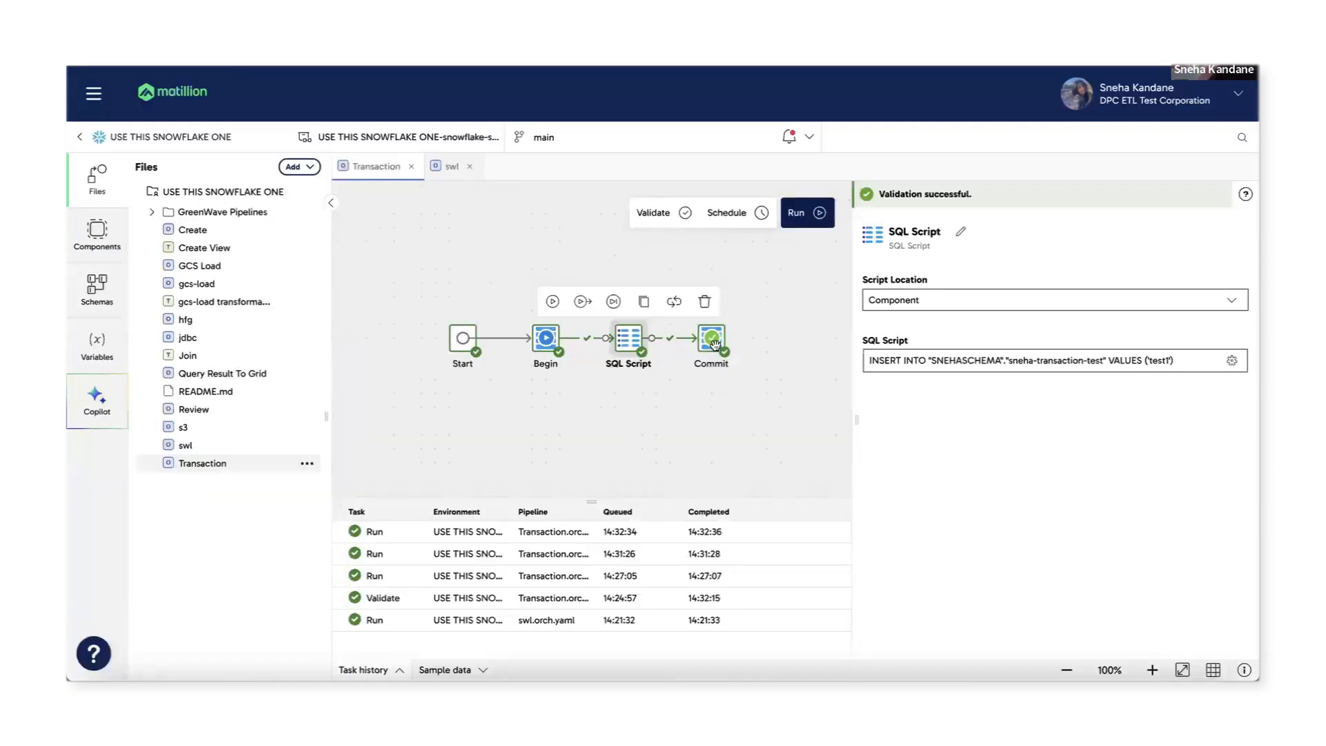
Delete the Commit step and add a Rollback after SQL Script through a 'rol' search.
{"action": "left_click", "coordinate": [713, 341]}
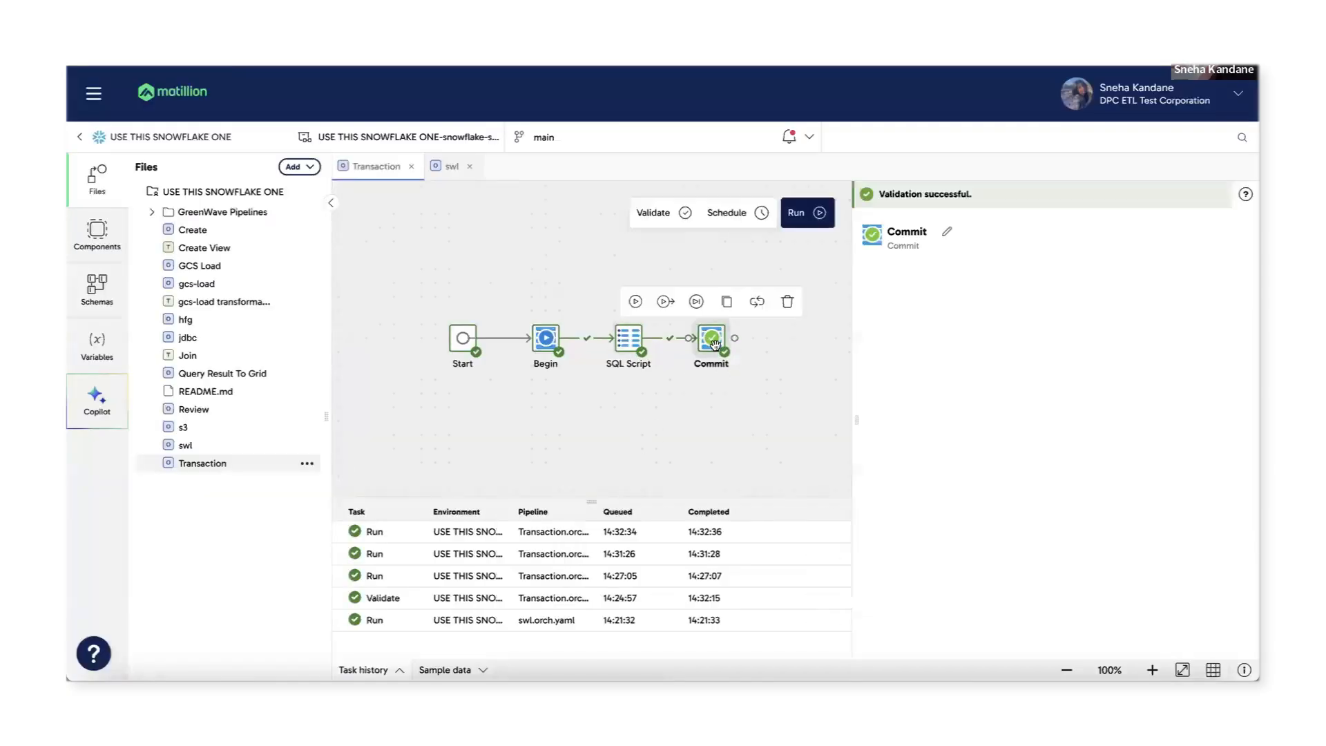
{"action": "left_click", "coordinate": [799, 302]}
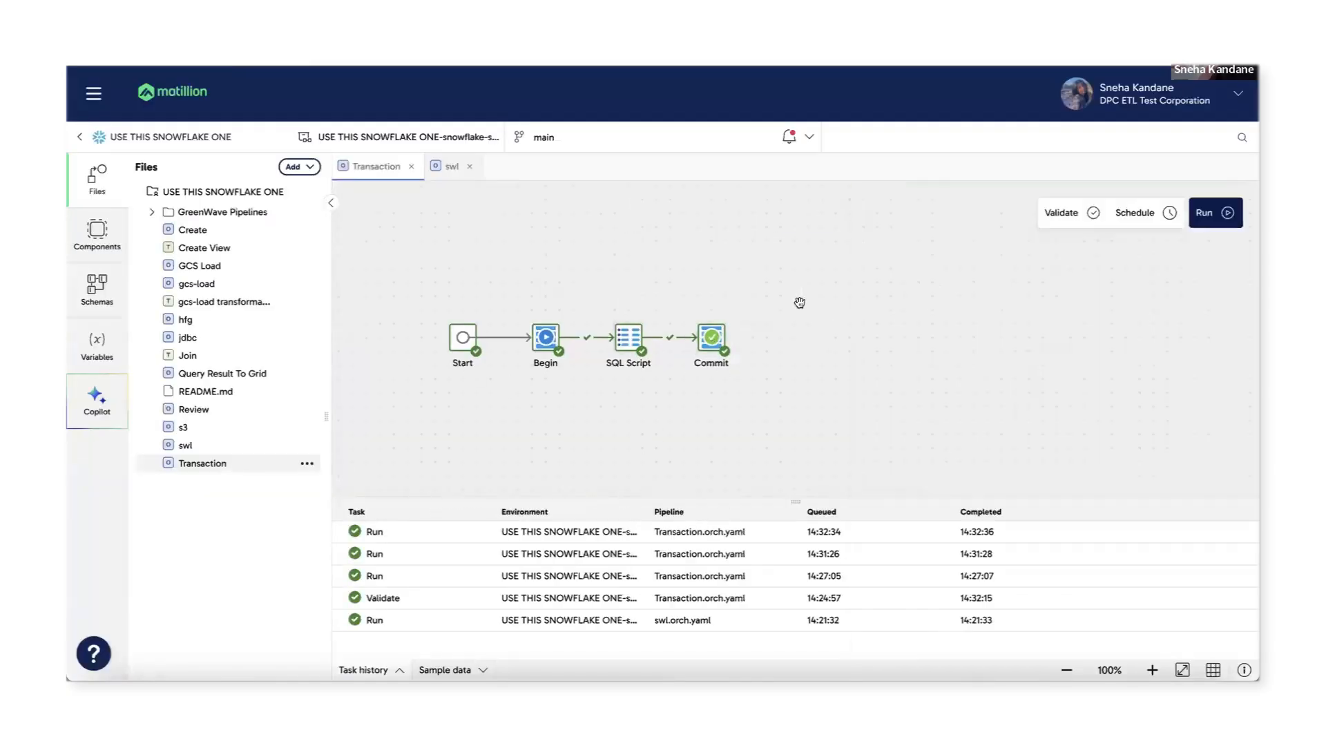
{"action": "left_click", "coordinate": [716, 334]}
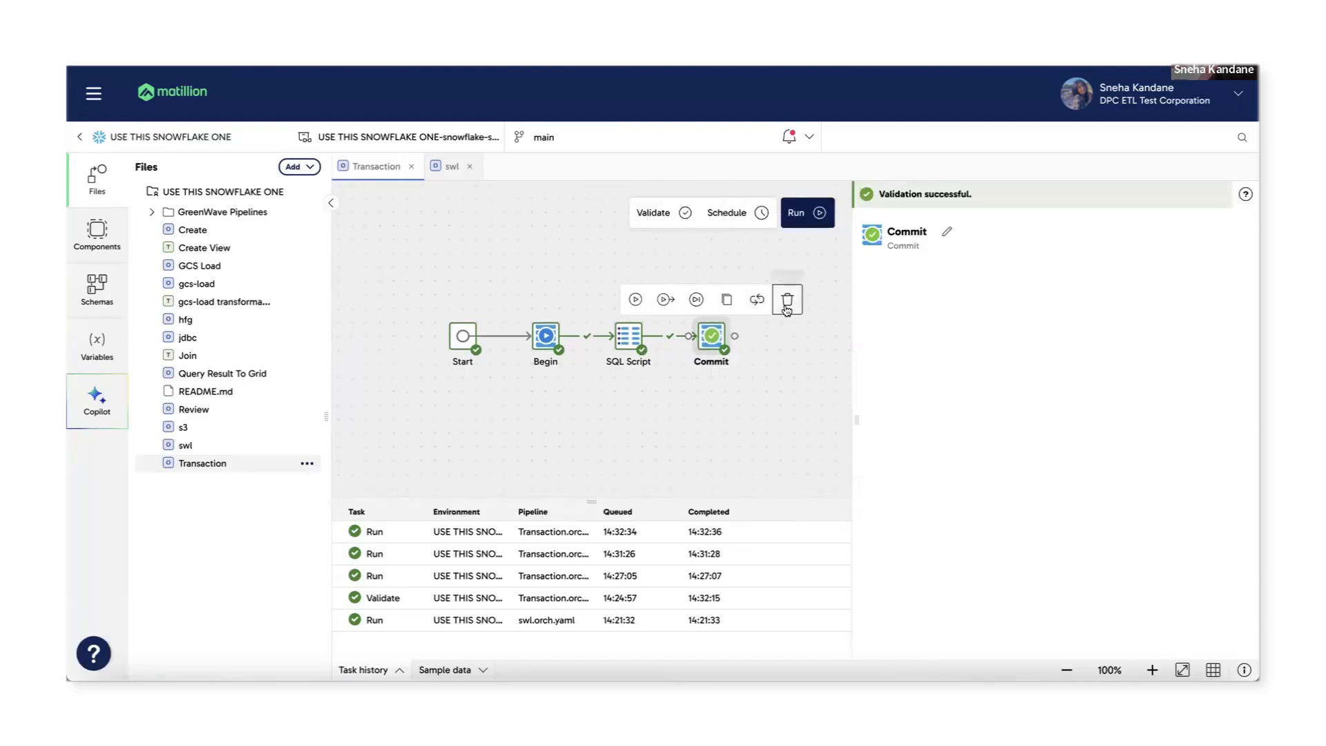
{"action": "left_click", "coordinate": [786, 303]}
{"action": "left_click", "coordinate": [652, 336]}
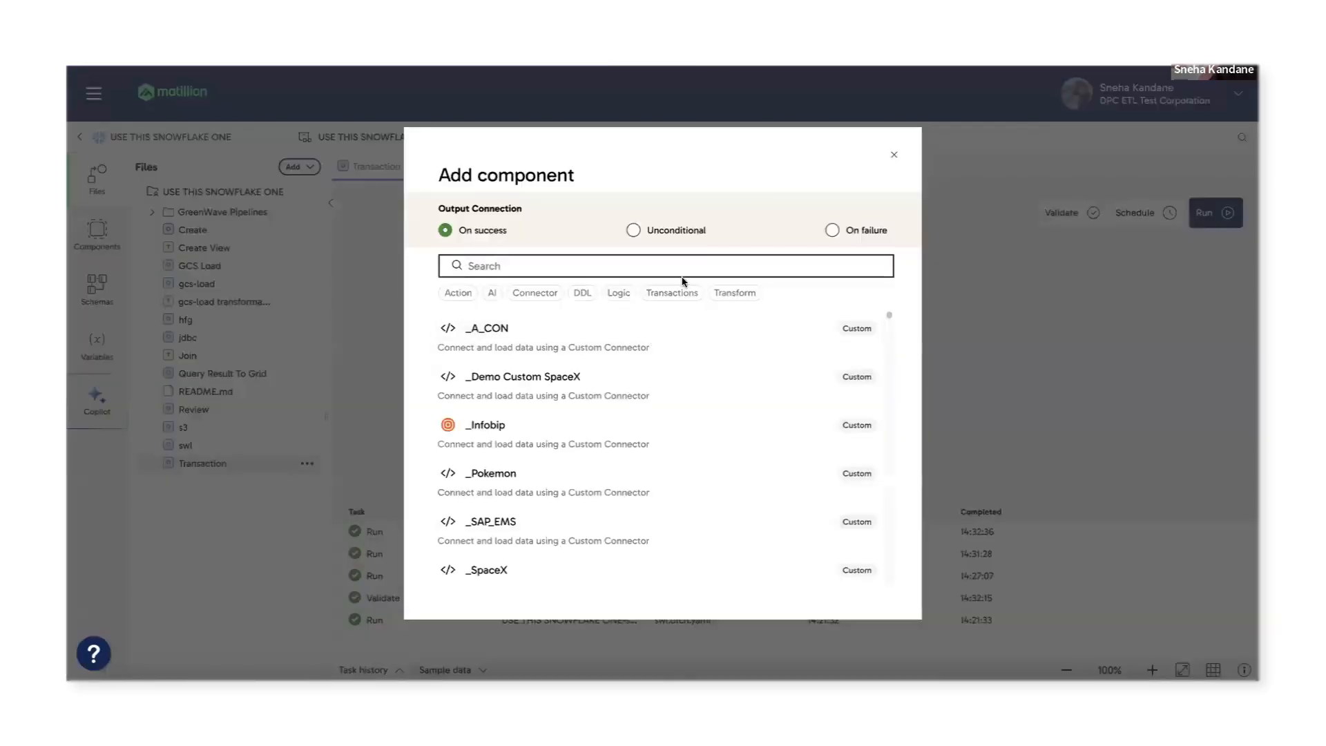
{"action": "type", "text": "rol"}
{"action": "left_click", "coordinate": [663, 345]}
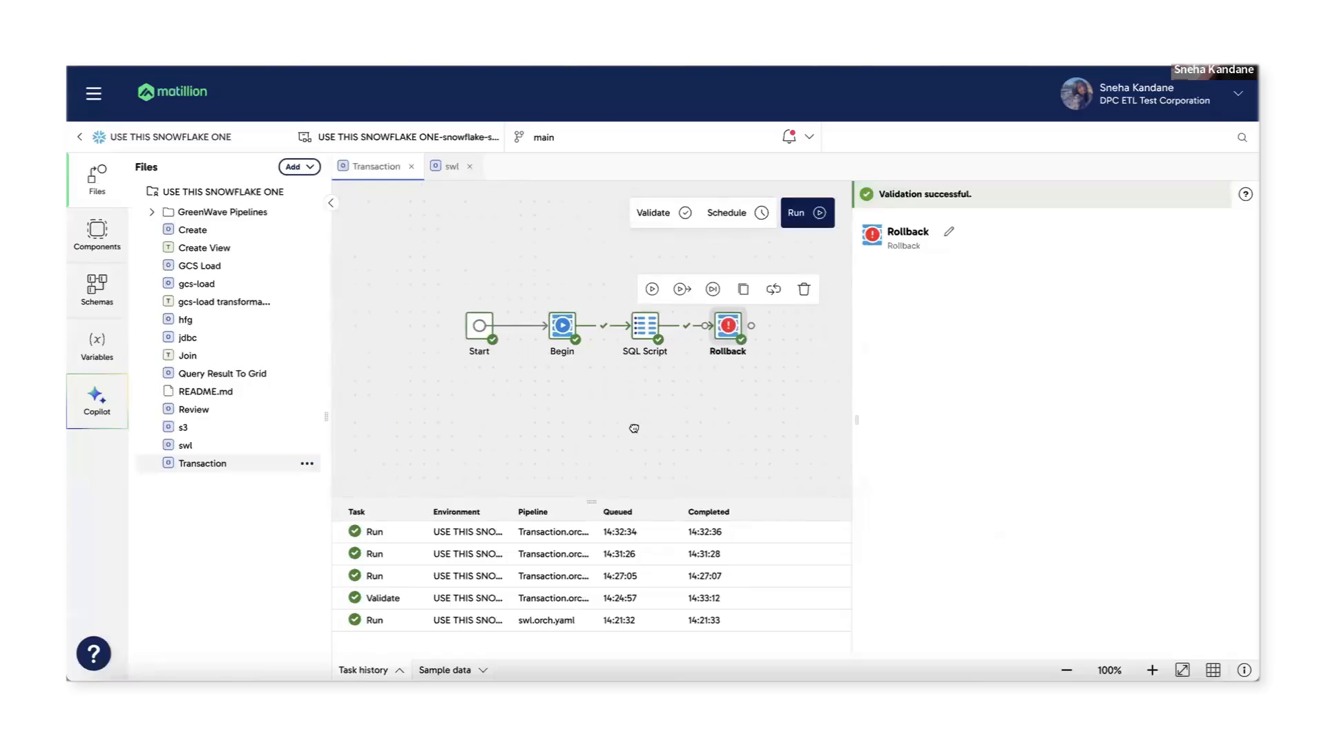
Change SQL Script's INSERT value from test1 to test2.
{"action": "left_click", "coordinate": [636, 321]}
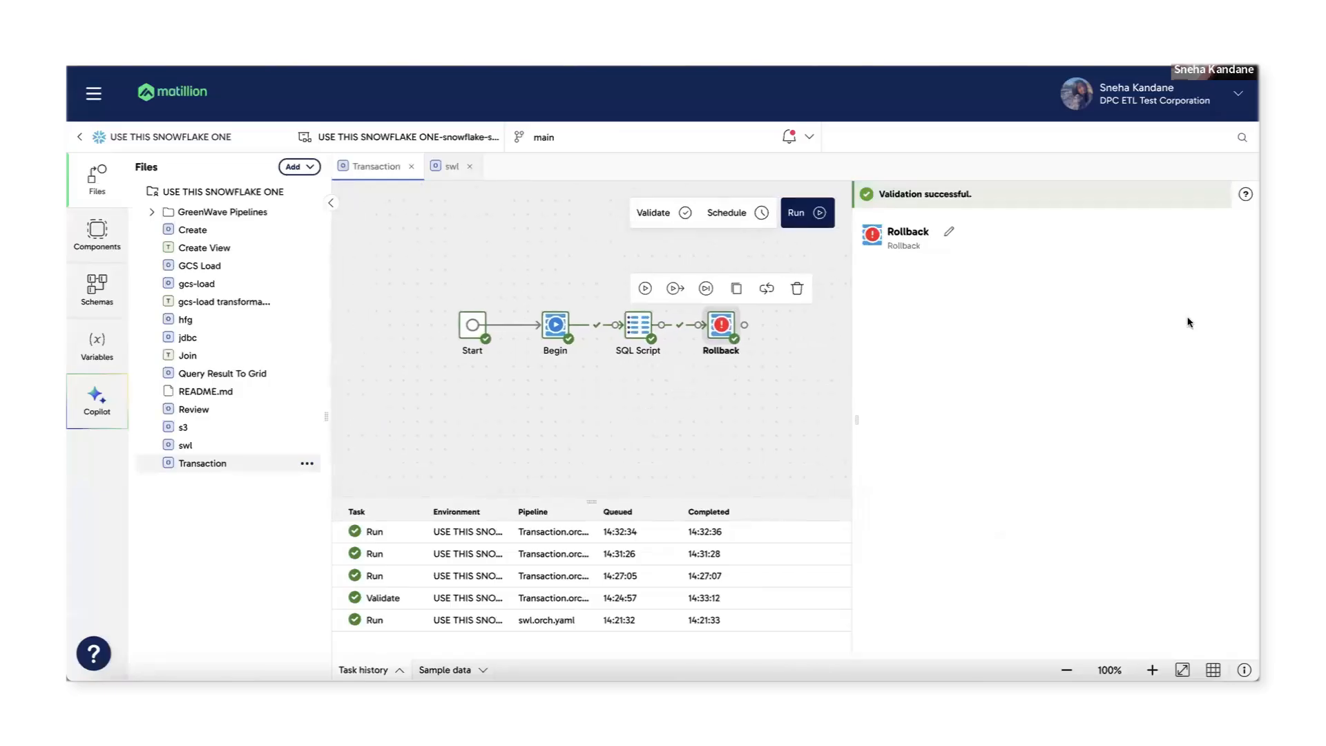
{"action": "left_click", "coordinate": [1168, 358]}
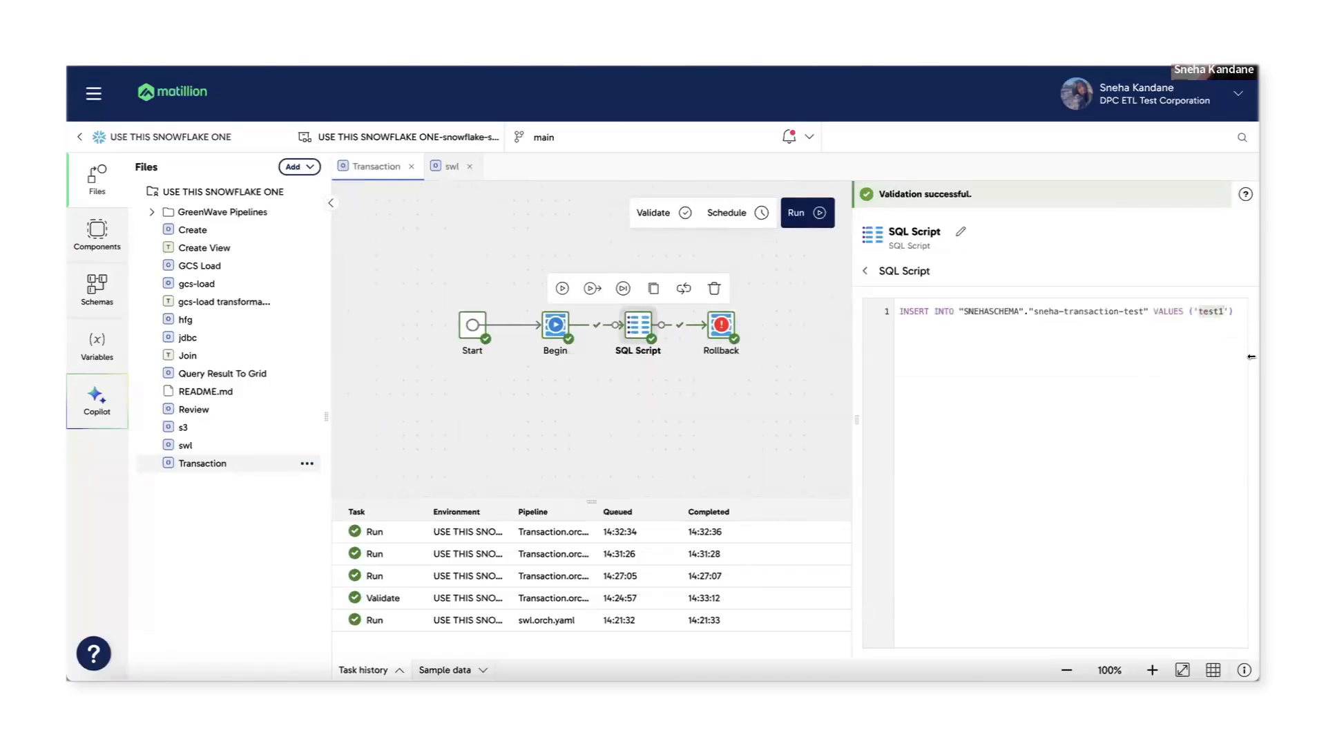
{"action": "key", "text": "Left"}
{"action": "key", "text": "Left"}
{"action": "key", "text": "BackSpace"}
{"action": "type", "text": "2"}
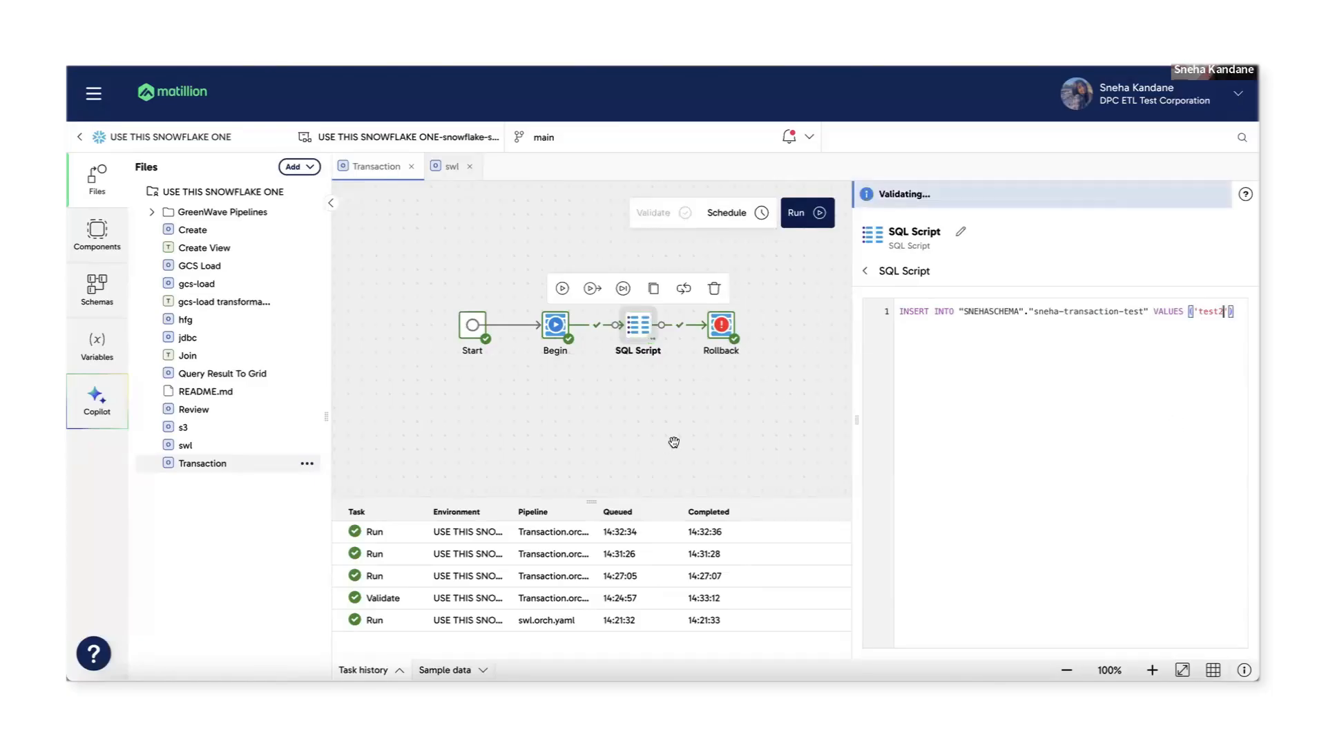
{"action": "left_click", "coordinate": [674, 442]}
Confirm the updated SQL Script, run the Rollback pipeline, and select SHOW TRANSACTIONS in Snowflake.
{"action": "left_click", "coordinate": [721, 328]}
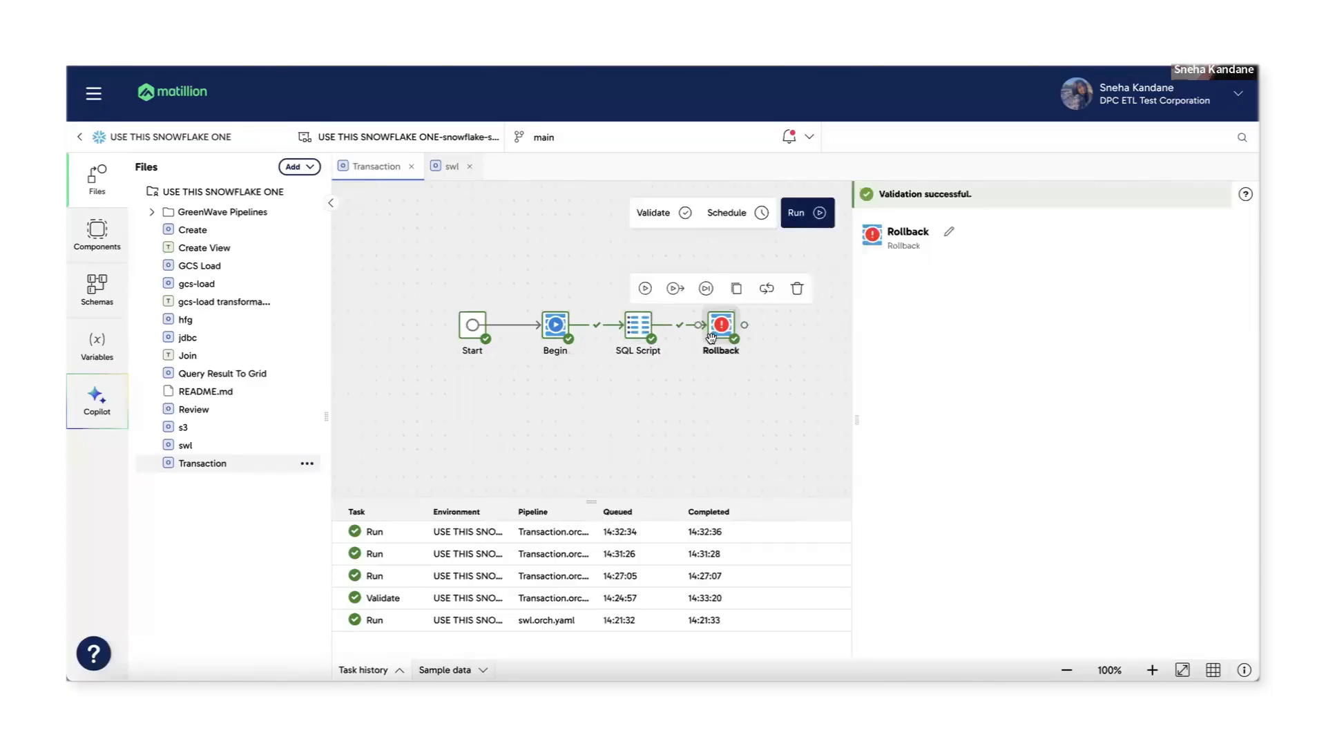
{"action": "left_click", "coordinate": [646, 336]}
{"action": "left_click", "coordinate": [733, 354]}
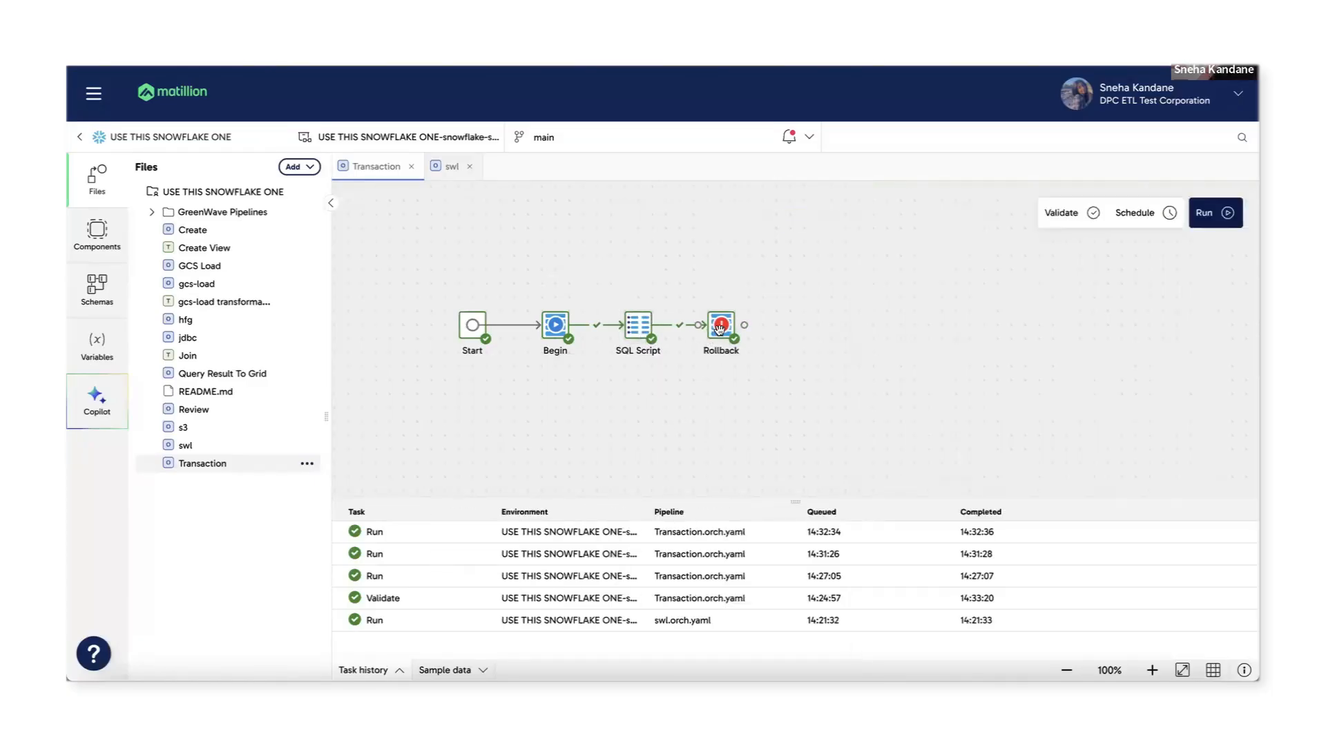
{"action": "left_click", "coordinate": [720, 329]}
{"action": "left_click", "coordinate": [638, 325]}
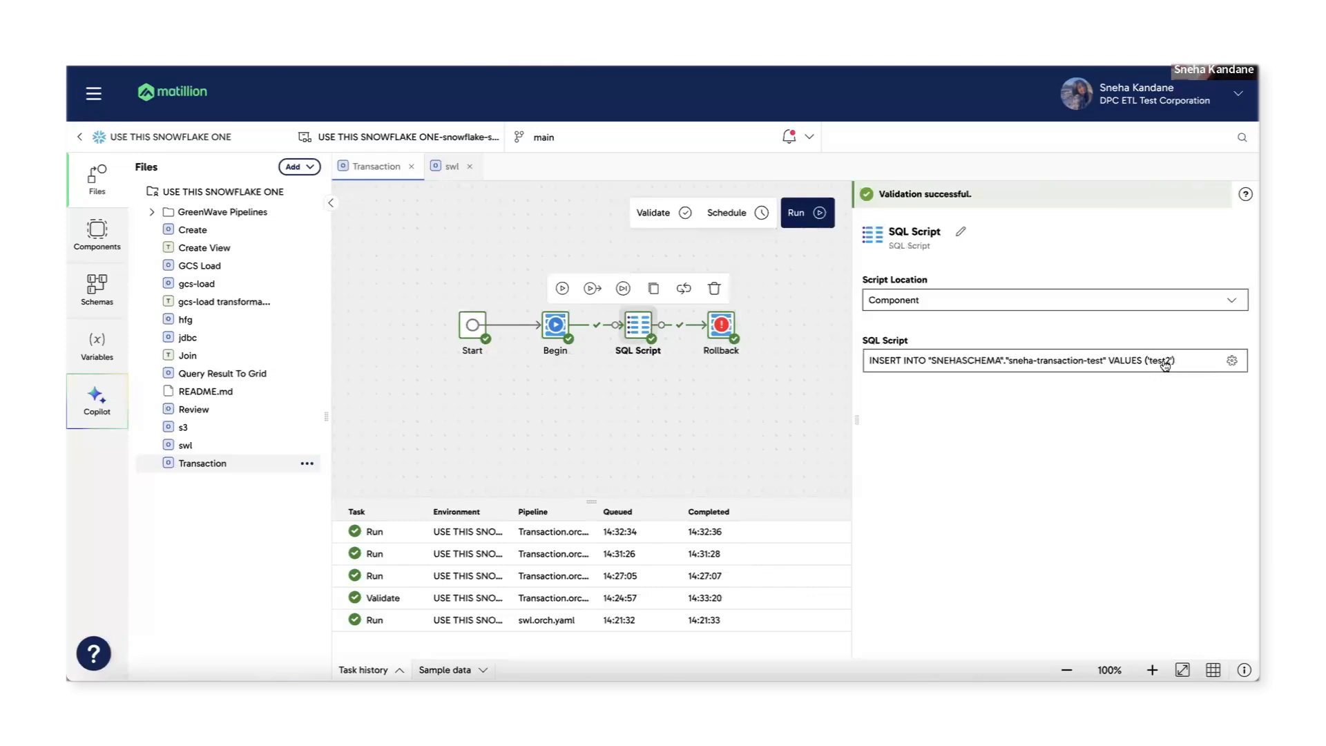
{"action": "left_click", "coordinate": [822, 220]}
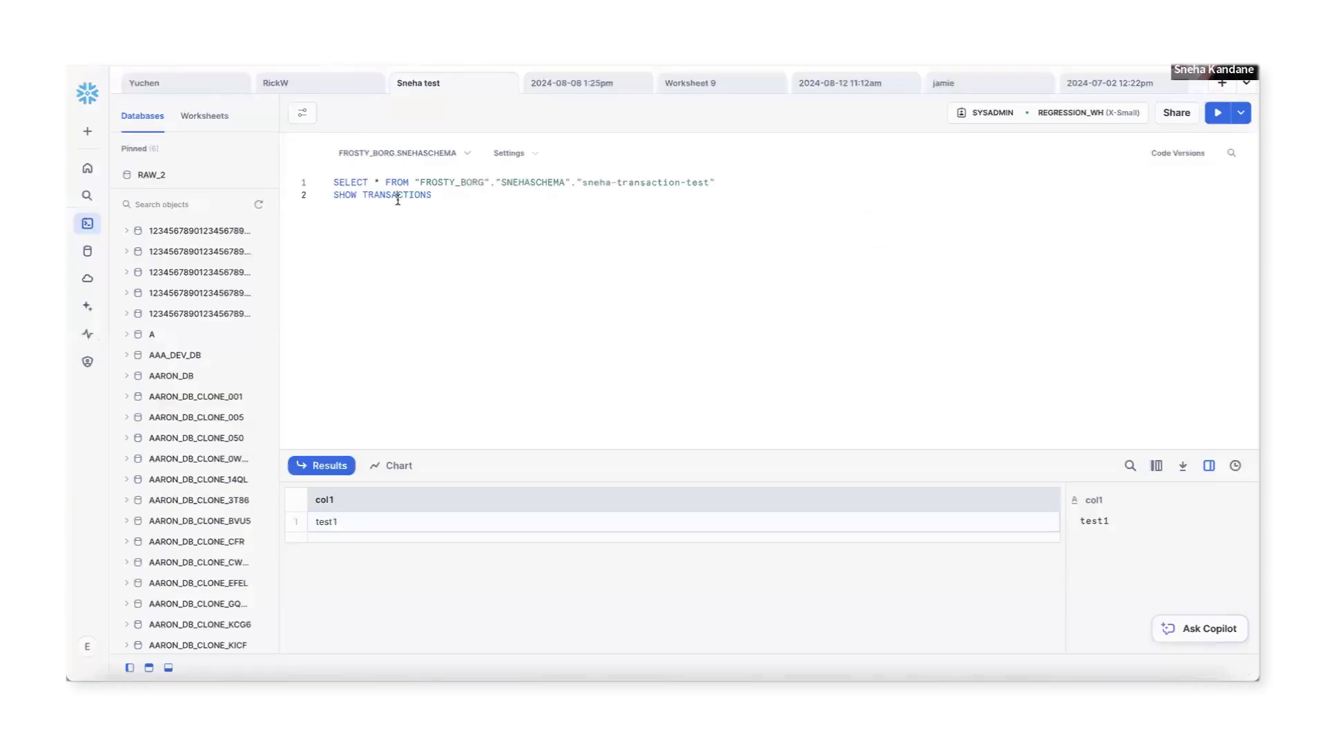
{"action": "triple_click", "coordinate": [398, 200]}
Run SHOW TRANSACTIONS and inspect the open transaction's start time.
{"action": "left_click", "coordinate": [1218, 112]}
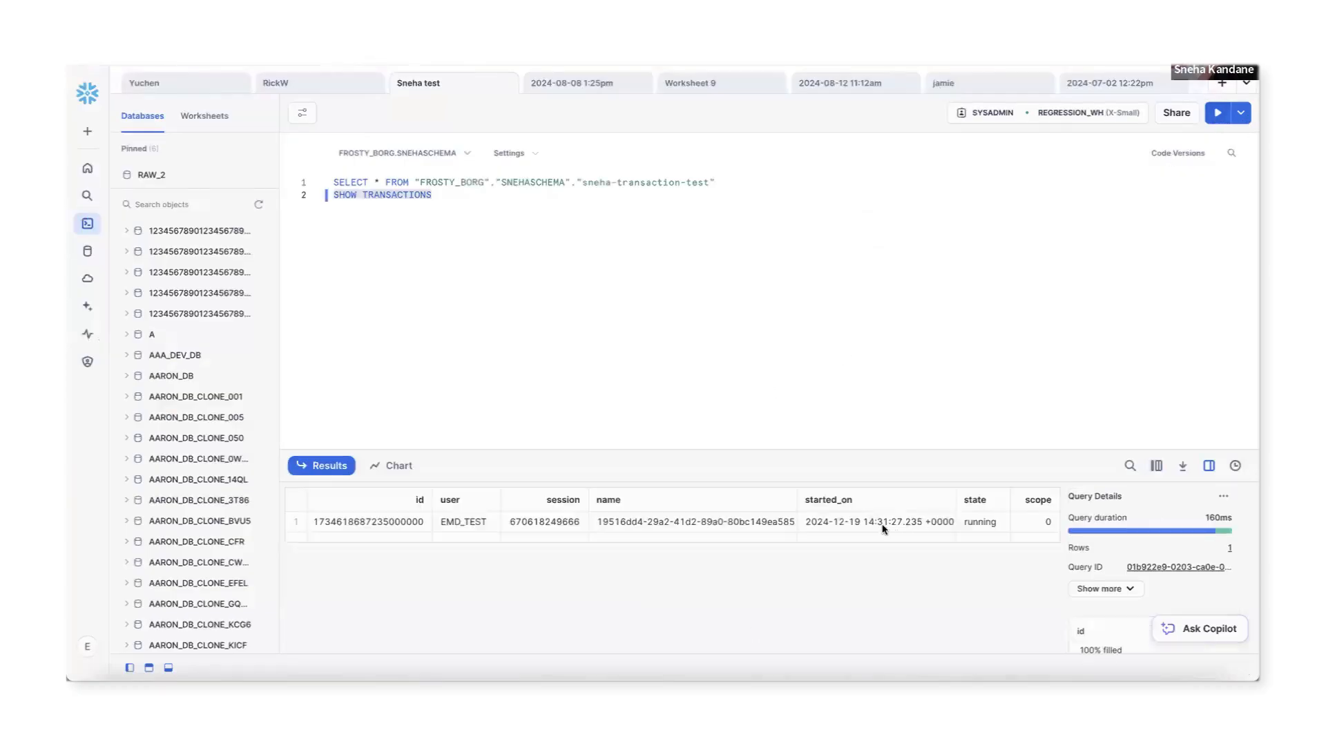
{"action": "left_click", "coordinate": [898, 525]}
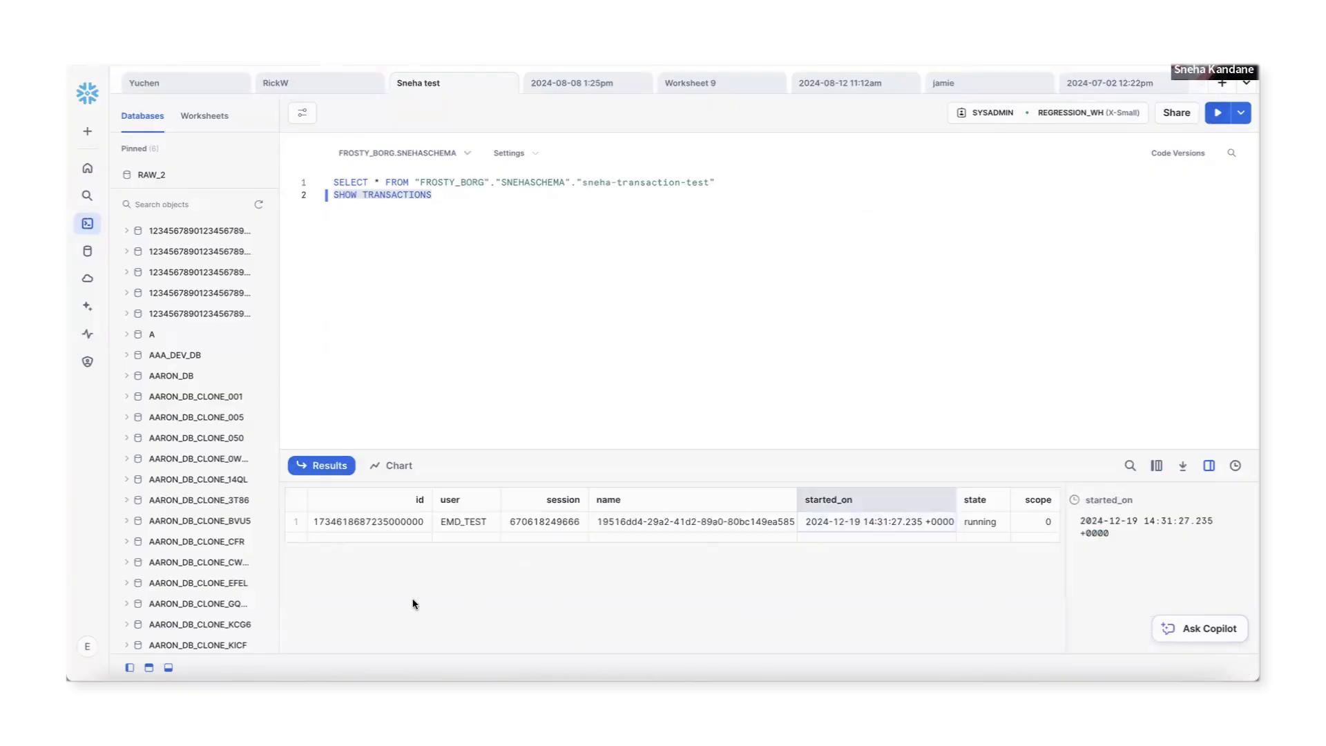
{"action": "left_click", "coordinate": [720, 266]}
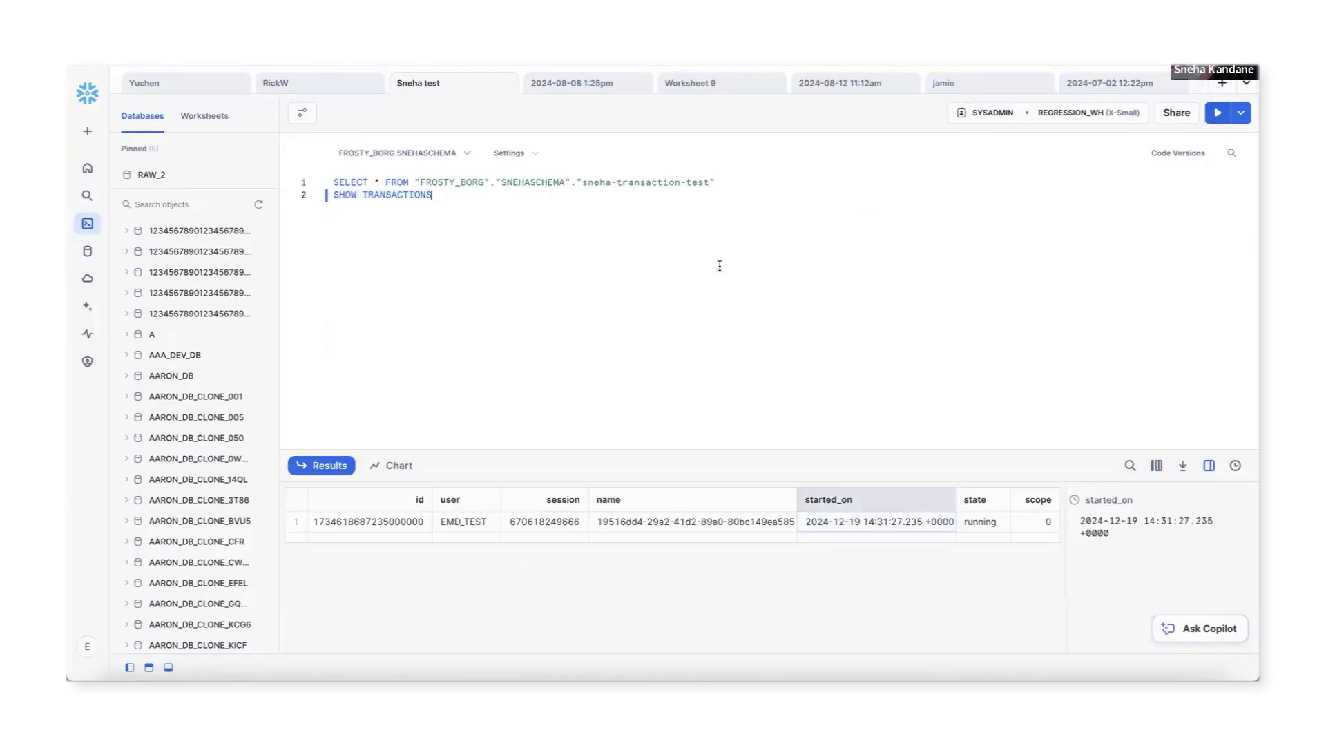
Re-run the line 1 SELECT, confirming the test table still holds only test1.
{"action": "left_click", "coordinate": [635, 184]}
{"action": "left_click", "coordinate": [1218, 112]}
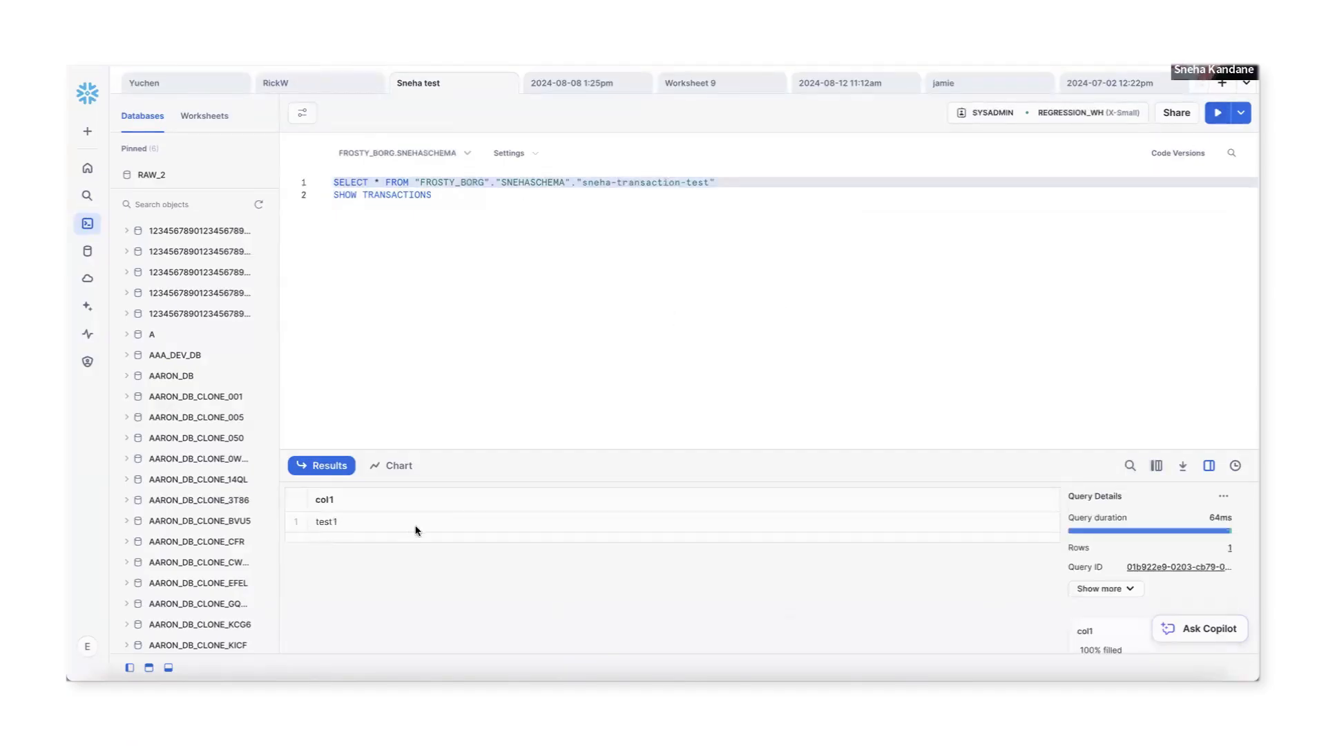
{"action": "left_click", "coordinate": [673, 304]}
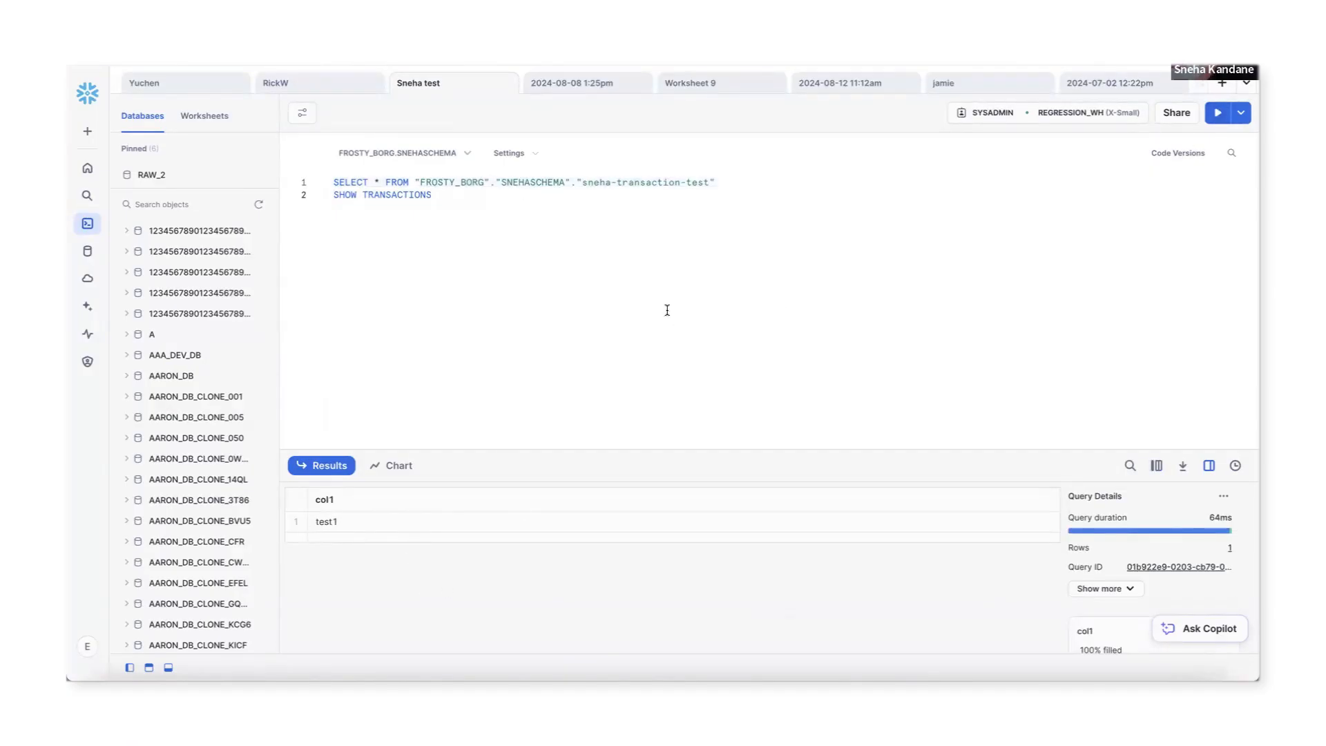